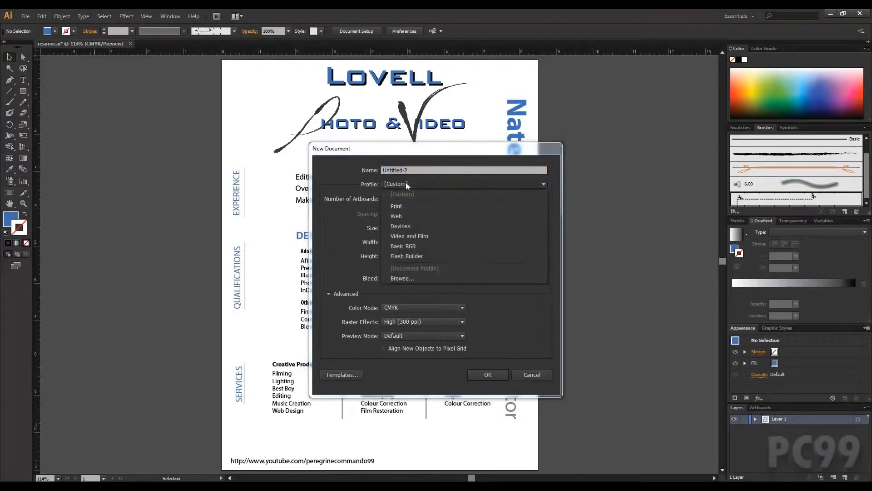
Create a new document with the Print profile, Letter size and units set to inches
{"action": "left_click", "coordinate": [410, 208]}
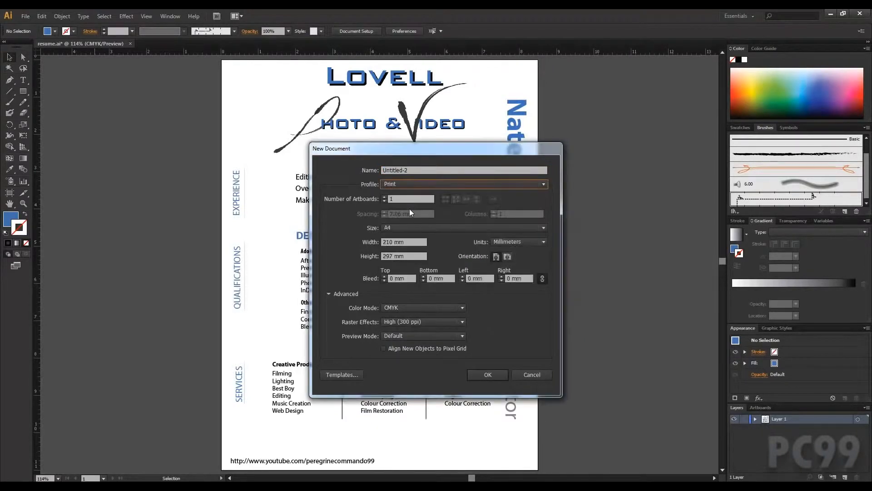
{"action": "left_click", "coordinate": [397, 229]}
{"action": "left_click", "coordinate": [403, 248]}
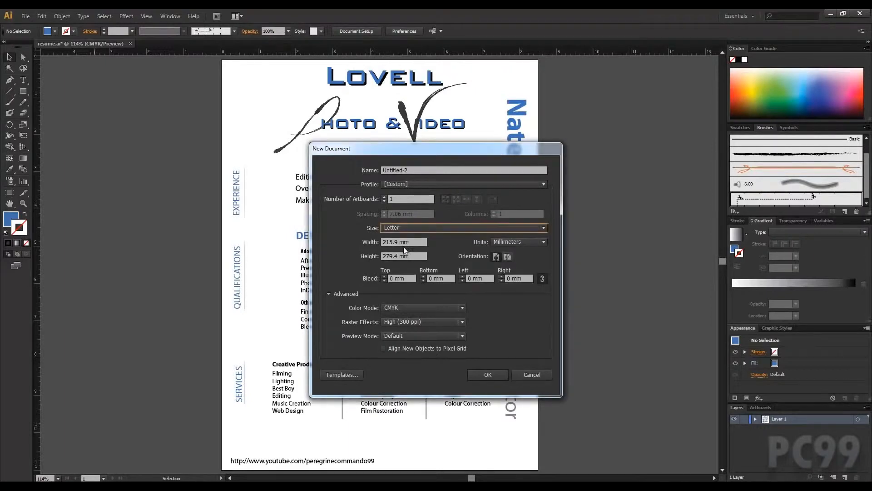
{"action": "left_click", "coordinate": [500, 242]}
{"action": "left_click", "coordinate": [509, 272]}
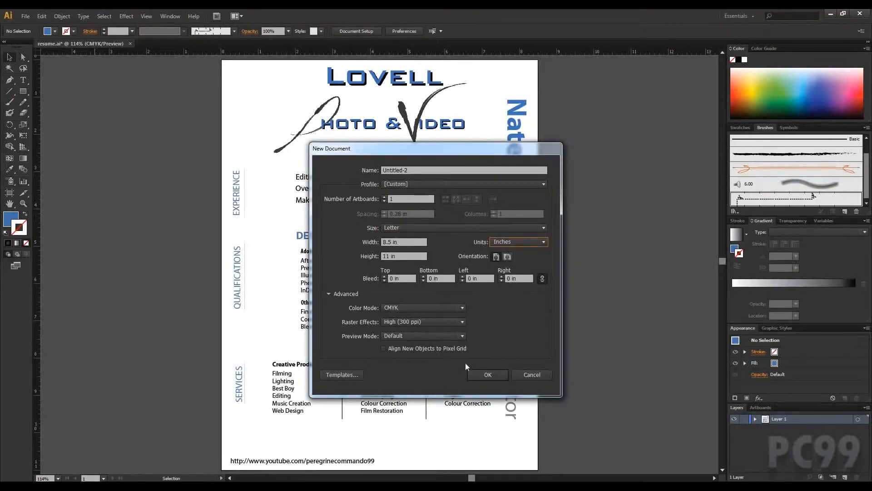
{"action": "left_click", "coordinate": [484, 375]}
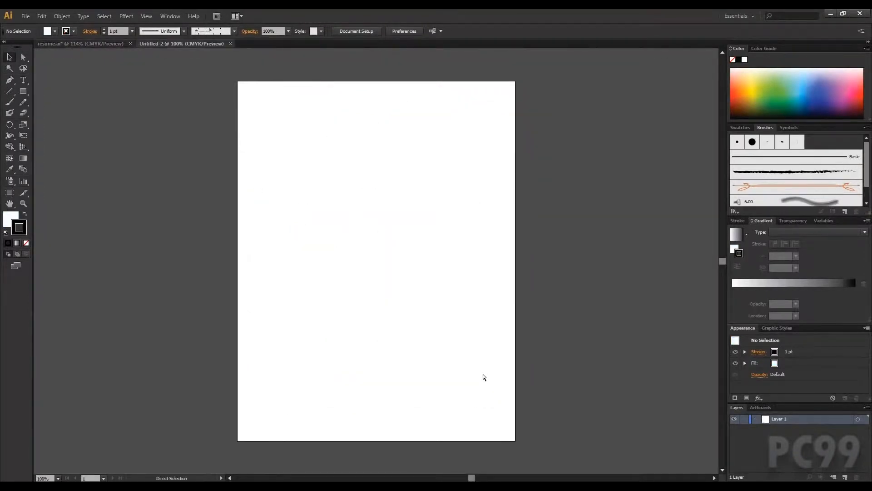
{"action": "key", "text": "ctrl+0"}
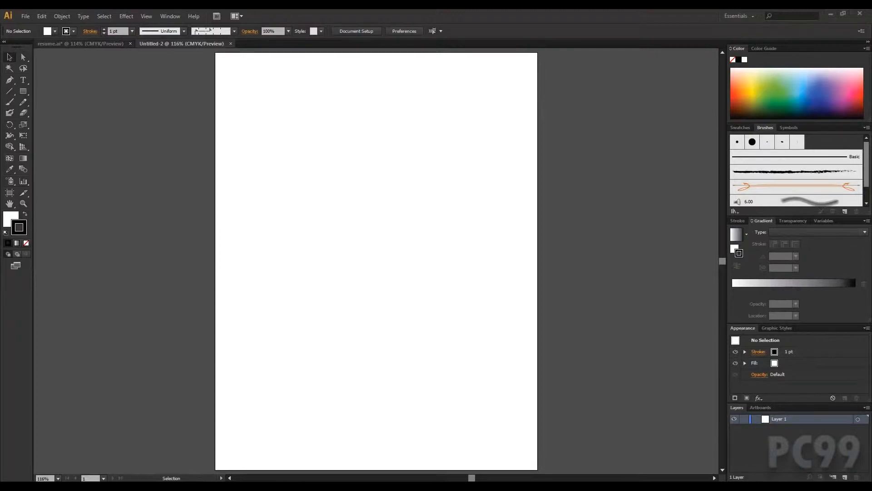
Place promo video pic.jpg and scale it down to about 4.25 in wide at the top centre of the page
{"action": "left_click", "coordinate": [329, 110]}
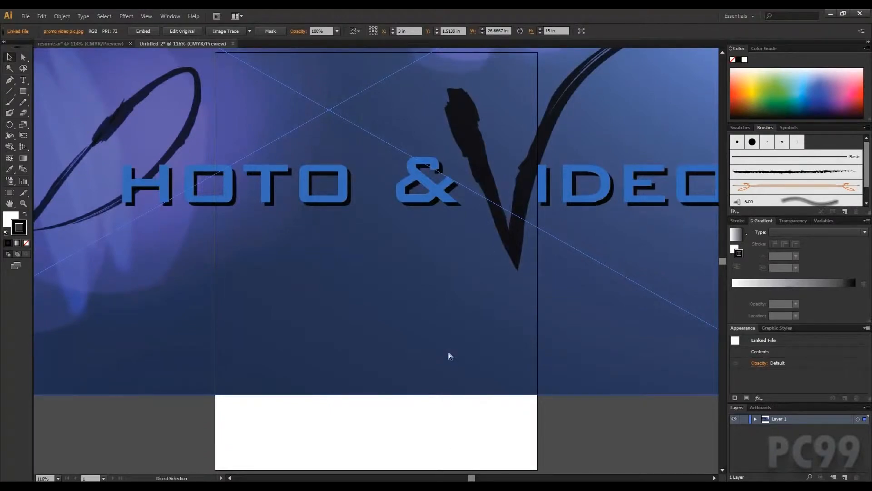
{"action": "key", "text": "ctrl+1"}
{"action": "key", "text": "ctrl+minus"}
{"action": "key", "text": "ctrl+minus"}
{"action": "key", "text": "ctrl+minus"}
{"action": "key", "text": "v"}
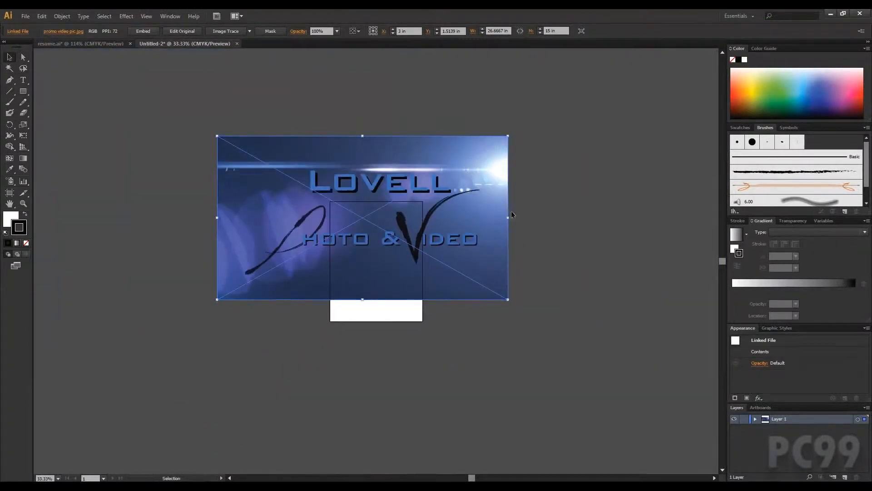
{"action": "left_click_drag", "start_coordinate": [511, 219], "coordinate": [389, 215]}
{"action": "key", "text": "ctrl+plus"}
{"action": "key", "text": "ctrl+plus"}
{"action": "key", "text": "ctrl+plus"}
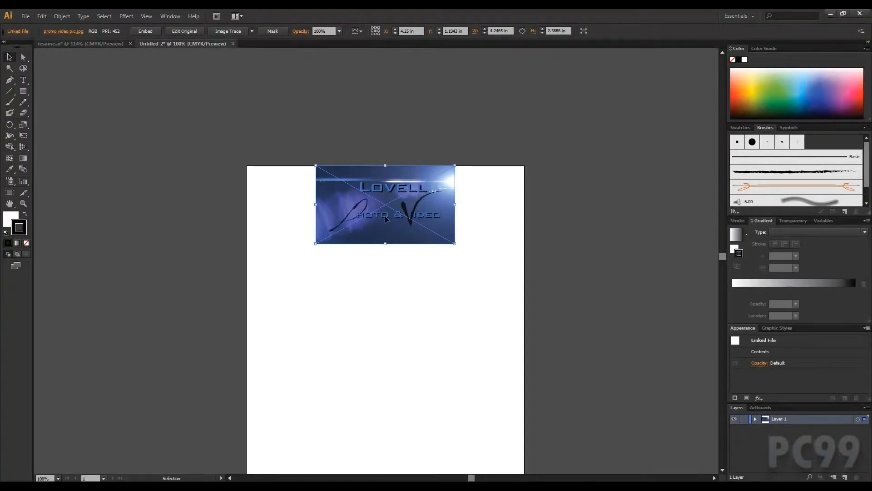
Replace the placed picture with Lovell Photo & Video.png from the desktop, positioned near the top centre of the page
{"action": "left_click", "coordinate": [467, 200]}
{"action": "left_click", "coordinate": [440, 205]}
{"action": "left_click_drag", "start_coordinate": [542, 21], "coordinate": [284, 28]}
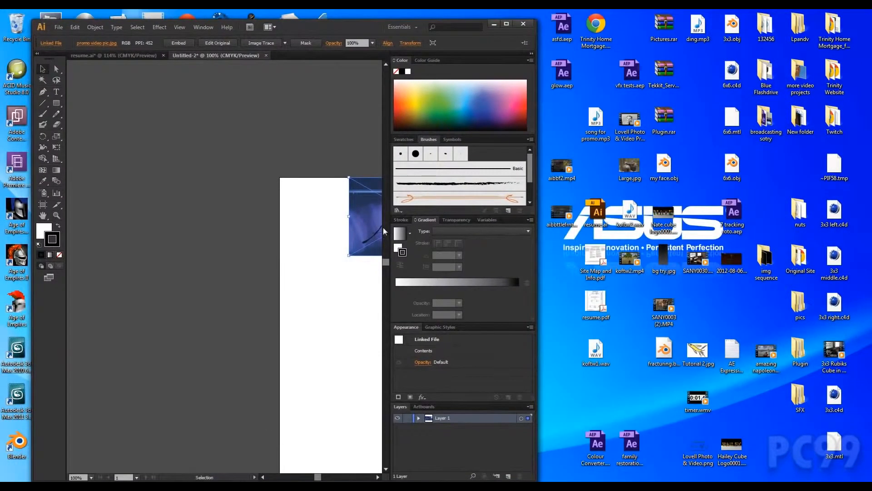
{"action": "key", "text": "Delete"}
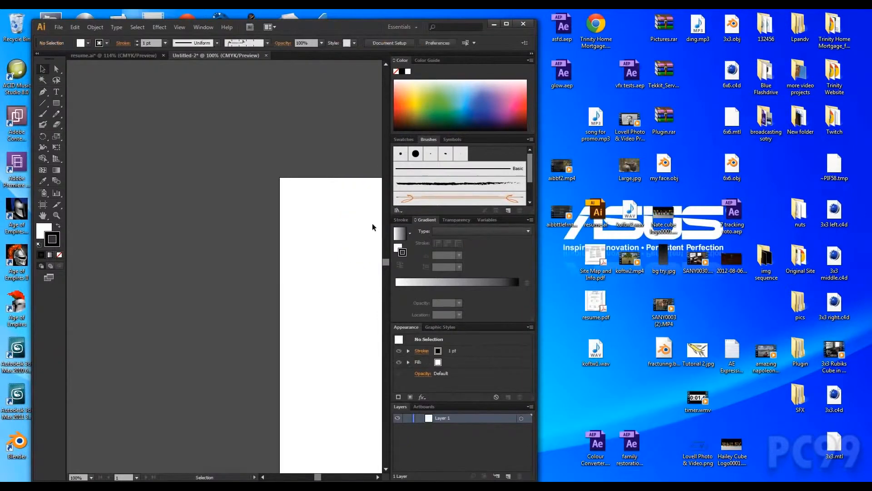
{"action": "left_click", "coordinate": [684, 444]}
{"action": "left_click_drag", "start_coordinate": [685, 444], "coordinate": [321, 207]}
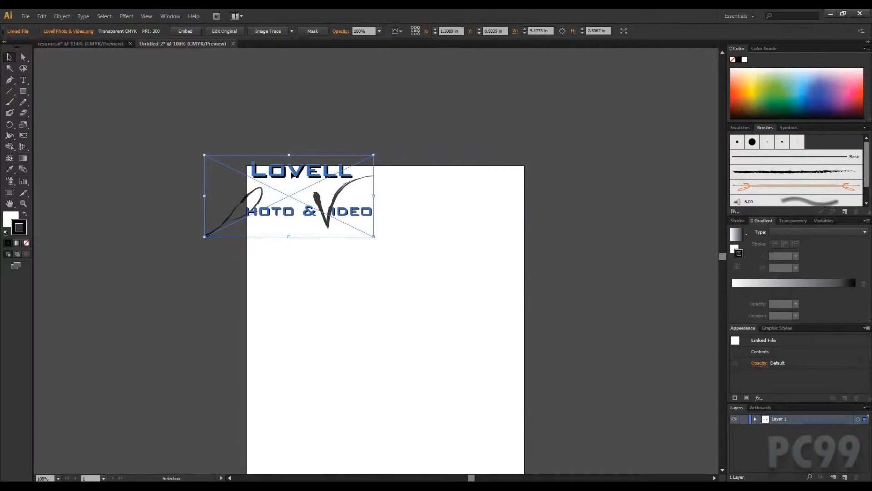
{"action": "left_click_drag", "start_coordinate": [282, 181], "coordinate": [371, 198]}
{"action": "left_click", "coordinate": [408, 261]}
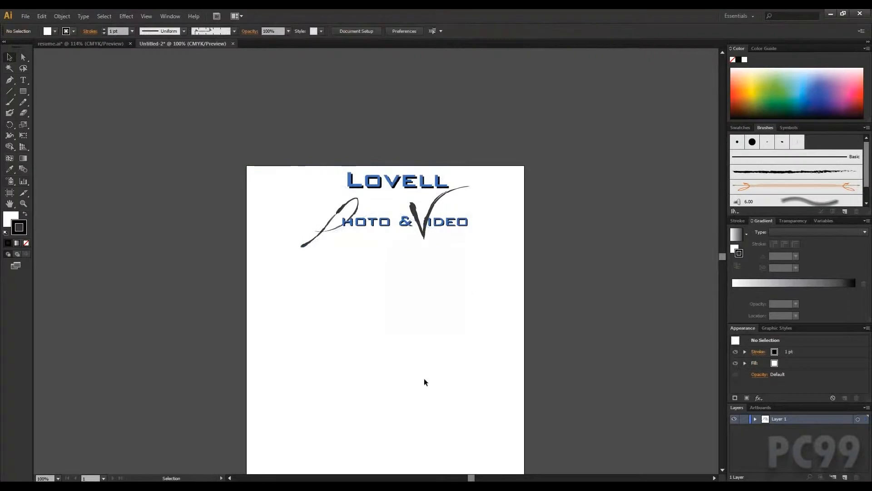
Draw a vertical line about 3.85 in long at the page's horizontal centre, below the logo
{"action": "left_click_drag", "start_coordinate": [368, 313], "coordinate": [393, 261]}
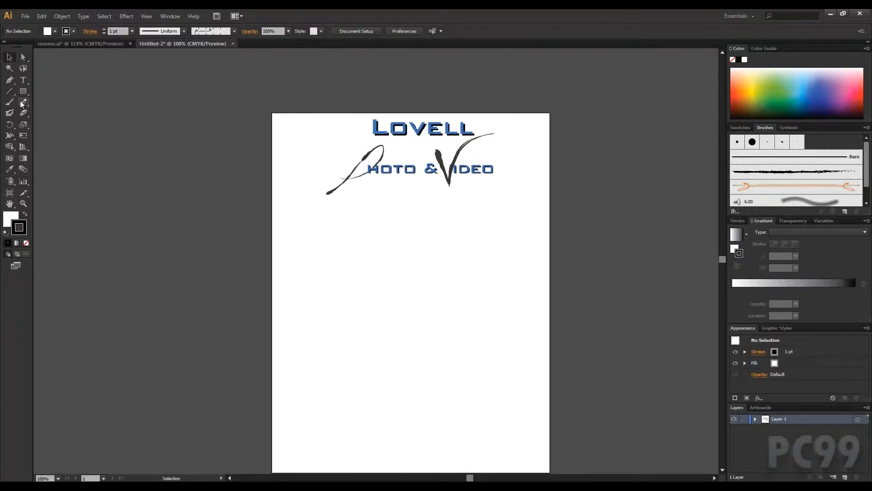
{"action": "left_click", "coordinate": [9, 91]}
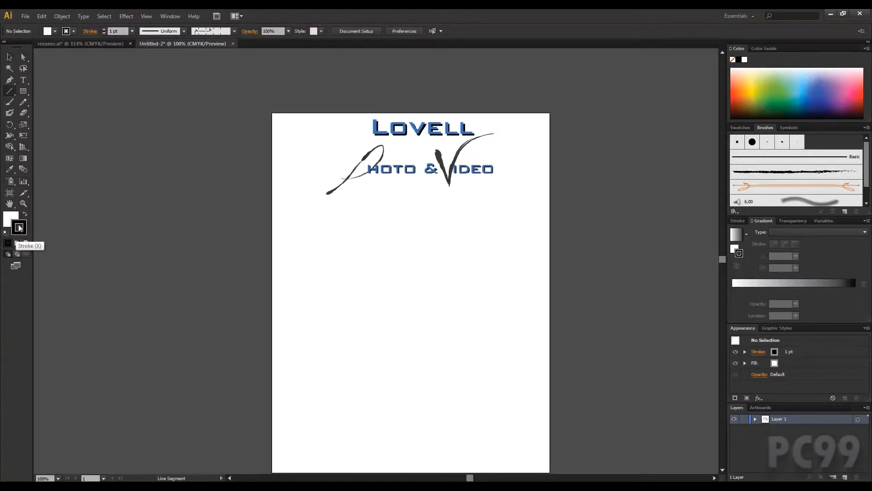
{"action": "left_click_drag", "start_coordinate": [412, 153], "coordinate": [412, 204]}
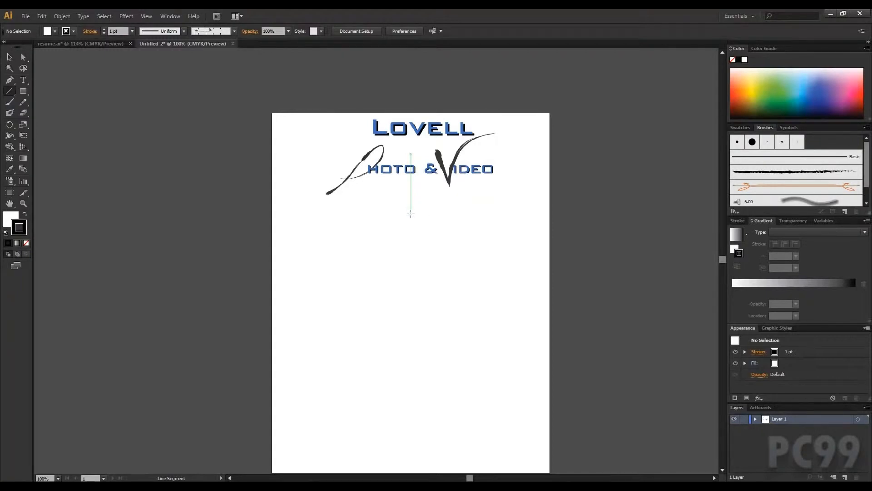
{"action": "left_click_drag", "start_coordinate": [411, 214], "coordinate": [418, 339]}
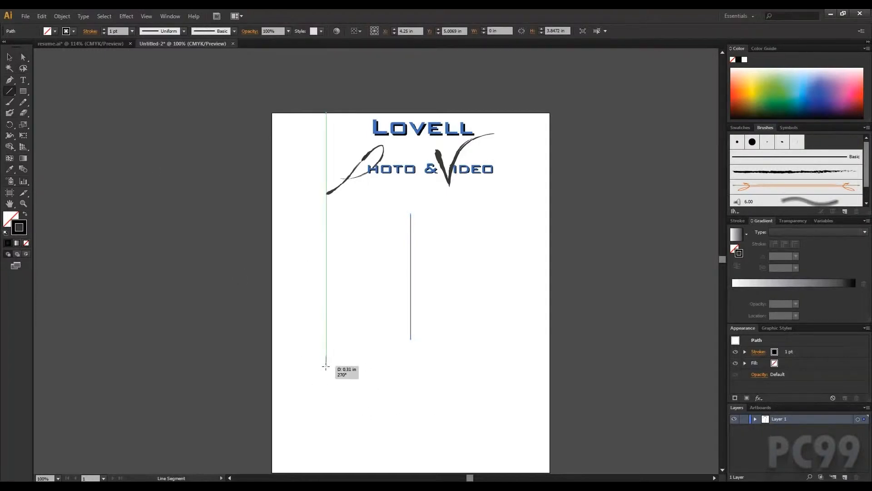
Draw a shorter vertical line about 2.32 in long and move it down into the page's lower-left area
{"action": "scroll", "coordinate": [359, 359], "scroll_direction": "down", "scroll_amount": 2}
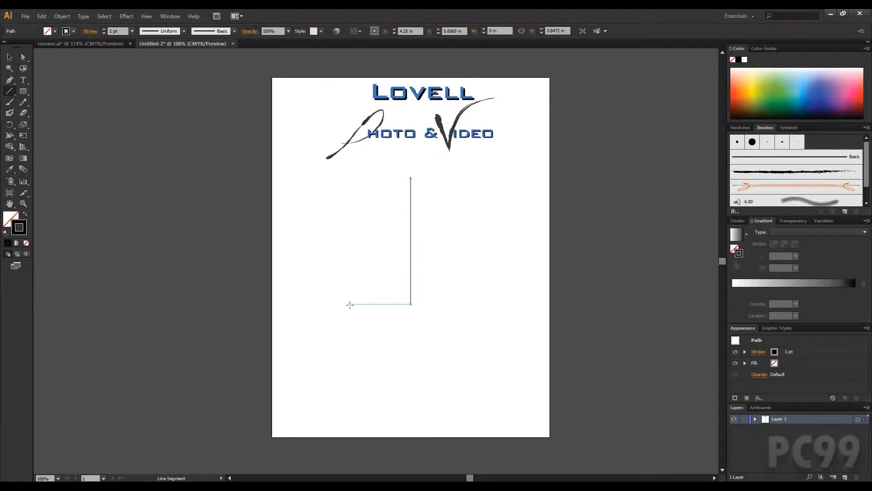
{"action": "left_click_drag", "start_coordinate": [347, 303], "coordinate": [338, 379]}
{"action": "key", "text": "v"}
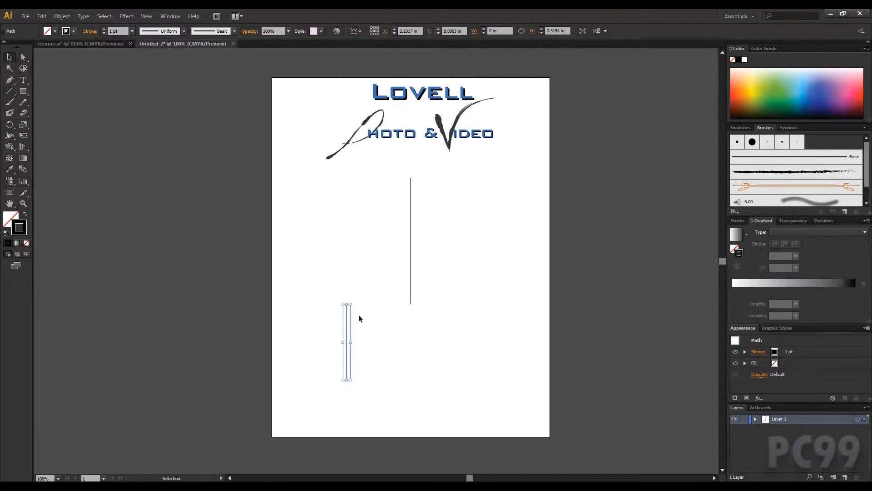
{"action": "left_click_drag", "start_coordinate": [349, 314], "coordinate": [342, 359]}
{"action": "key", "text": "a"}
{"action": "key", "text": "v"}
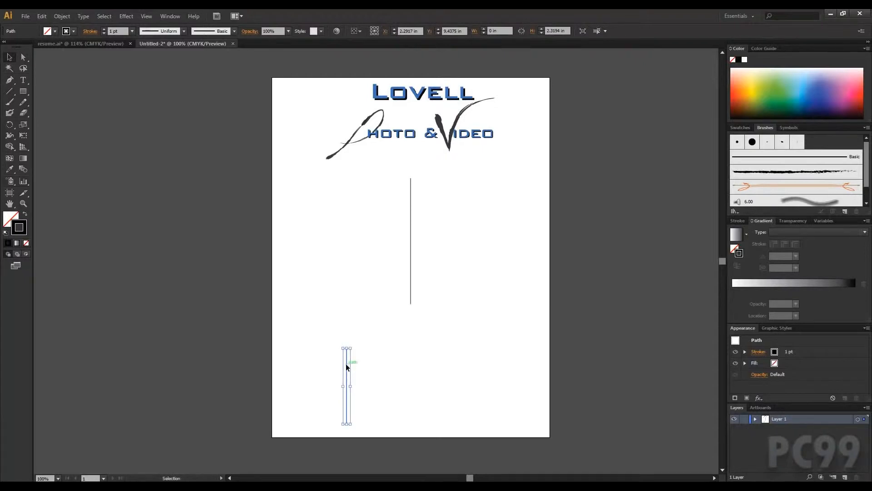
Try moving the short vertical line to the page's lower right and return it to the lower left
{"action": "left_click_drag", "start_coordinate": [345, 364], "coordinate": [496, 360]}
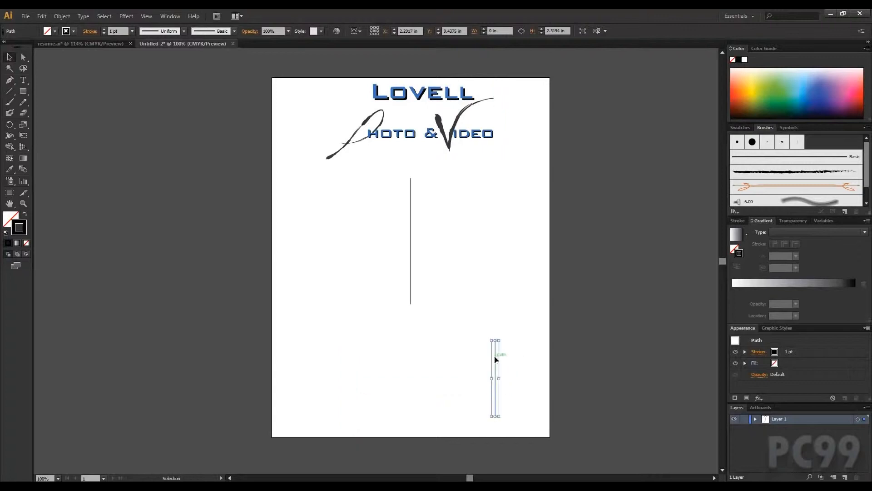
{"action": "left_click", "coordinate": [580, 261]}
{"action": "key", "text": "ctrl+w"}
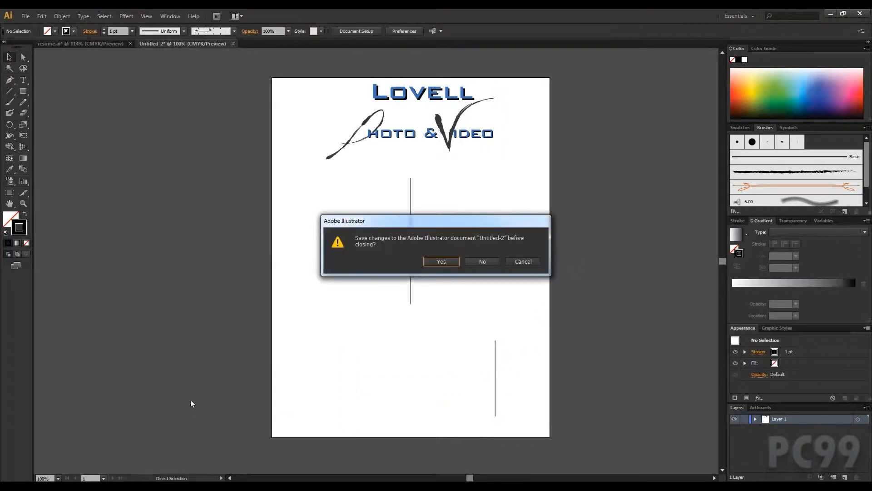
{"action": "left_click", "coordinate": [514, 263]}
{"action": "key", "text": "ctrl+w"}
{"action": "left_click", "coordinate": [524, 261]}
{"action": "left_click", "coordinate": [495, 346]}
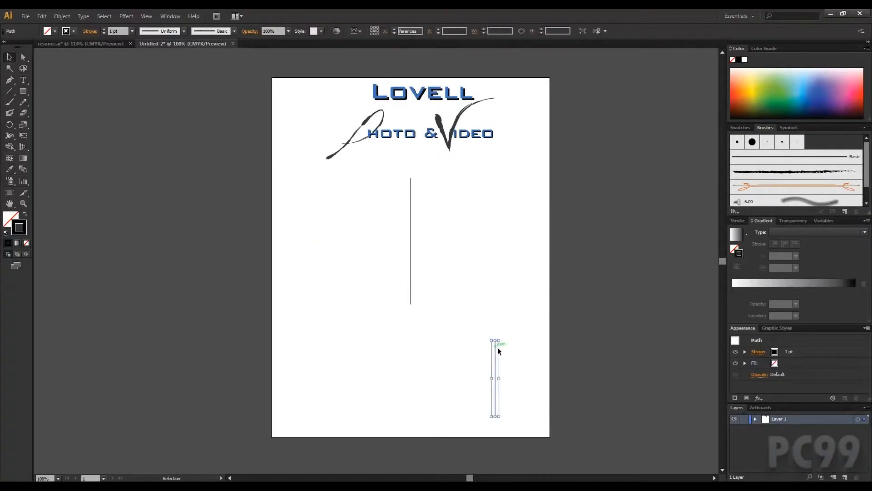
{"action": "left_click_drag", "start_coordinate": [495, 347], "coordinate": [342, 350]}
{"action": "left_click", "coordinate": [353, 325]}
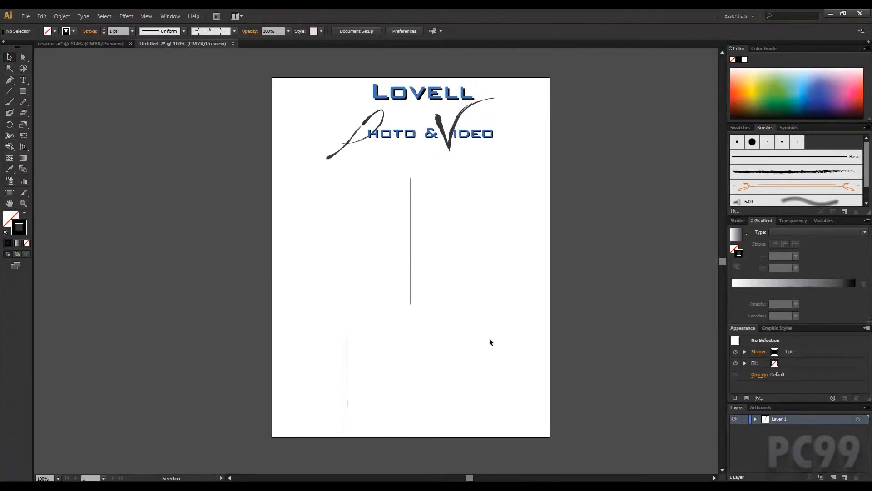
{"action": "left_click", "coordinate": [348, 364]}
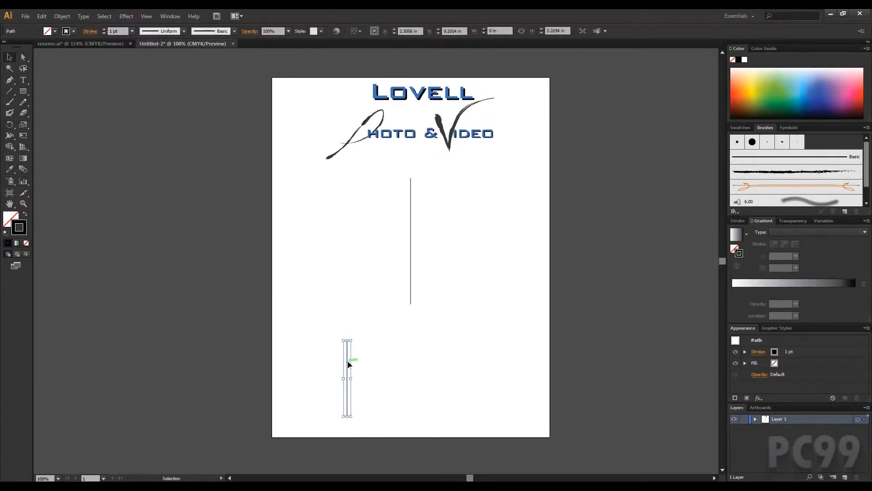
{"action": "right_click", "coordinate": [350, 363]}
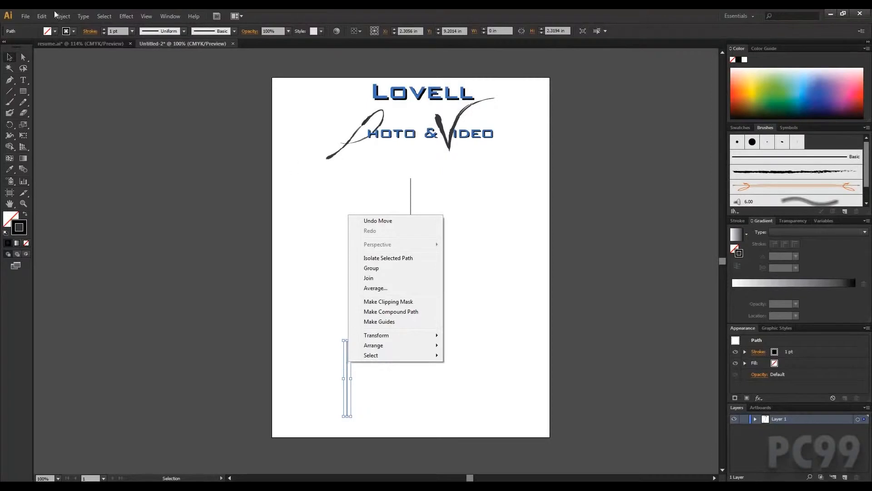
{"action": "left_click", "coordinate": [41, 16]}
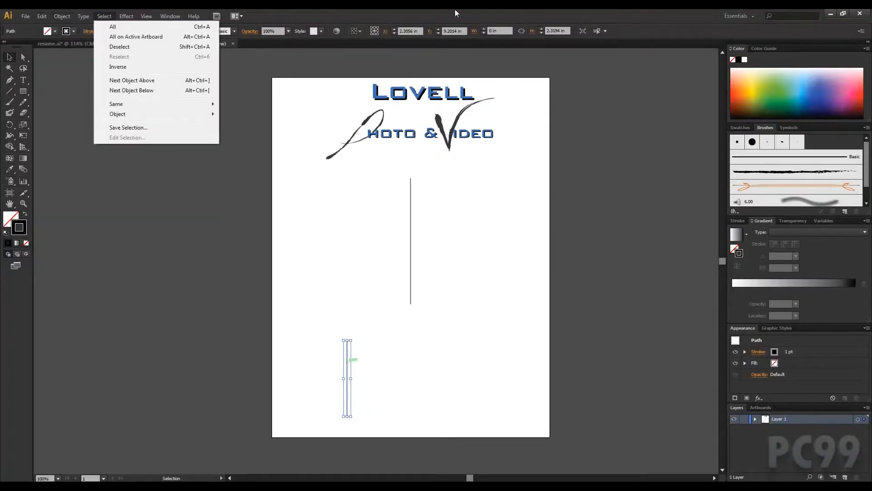
{"action": "left_click", "coordinate": [456, 13]}
Reposition the short vertical line in the lower-left area, about 2 in from the page's left edge
{"action": "left_click_drag", "start_coordinate": [347, 359], "coordinate": [404, 357]}
{"action": "key", "text": "ctrl+w"}
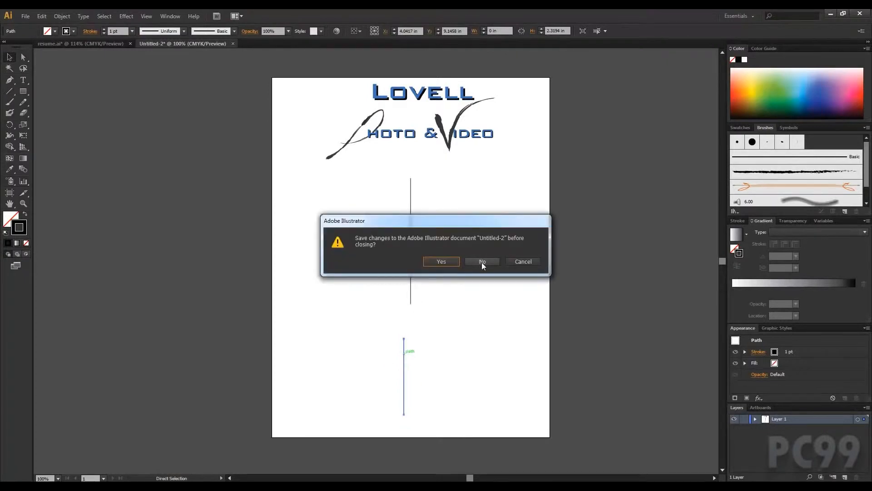
{"action": "left_click", "coordinate": [539, 262]}
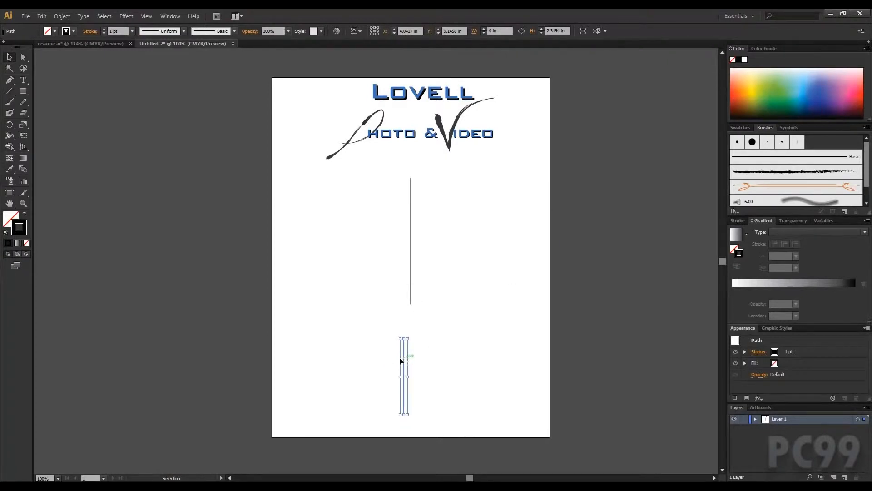
{"action": "left_click_drag", "start_coordinate": [402, 358], "coordinate": [337, 359]}
Duplicate the short vertical line and place the copy at the same height in the page's lower-right area
{"action": "left_click", "coordinate": [339, 358], "text": "shift"}
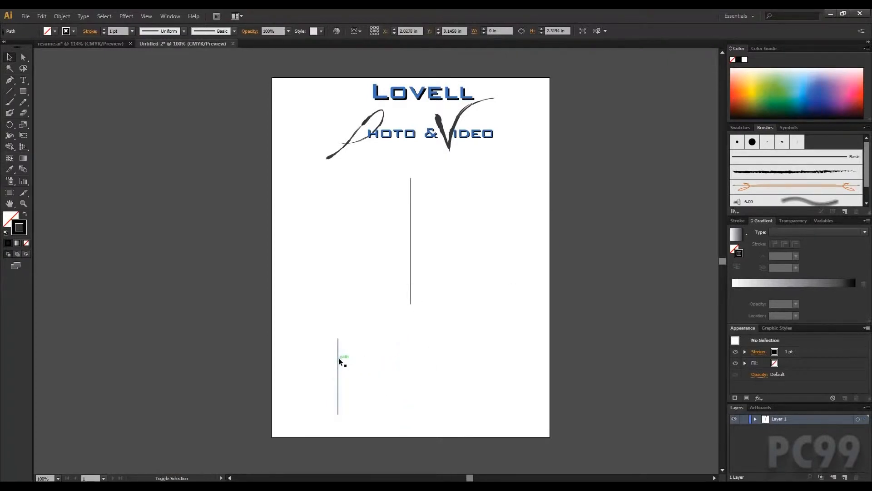
{"action": "left_click", "coordinate": [337, 353]}
{"action": "left_click", "coordinate": [337, 353], "text": "shift"}
{"action": "left_click", "coordinate": [338, 351]}
{"action": "left_click_drag", "start_coordinate": [338, 354], "coordinate": [377, 238]}
{"action": "left_click_drag", "start_coordinate": [377, 282], "coordinate": [357, 398]}
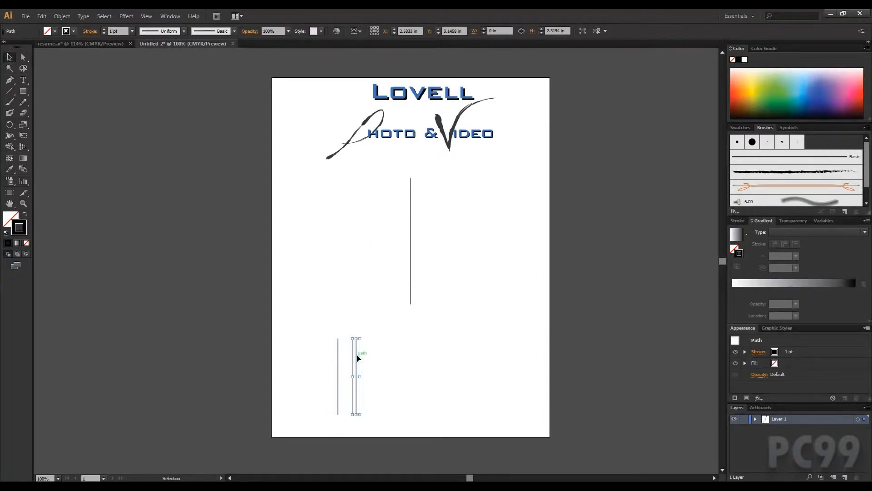
{"action": "left_click_drag", "start_coordinate": [358, 360], "coordinate": [497, 361]}
{"action": "left_click", "coordinate": [555, 327]}
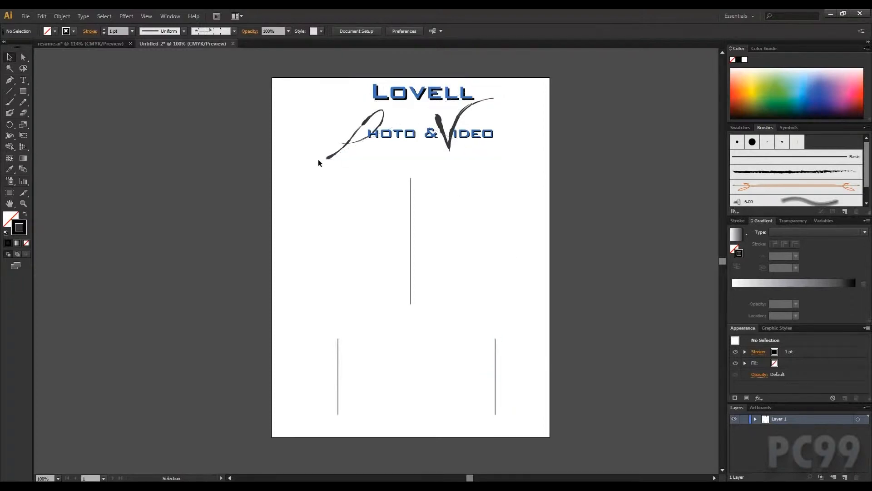
Show the rulers and fit the artboard in the window
{"action": "left_click", "coordinate": [147, 16]}
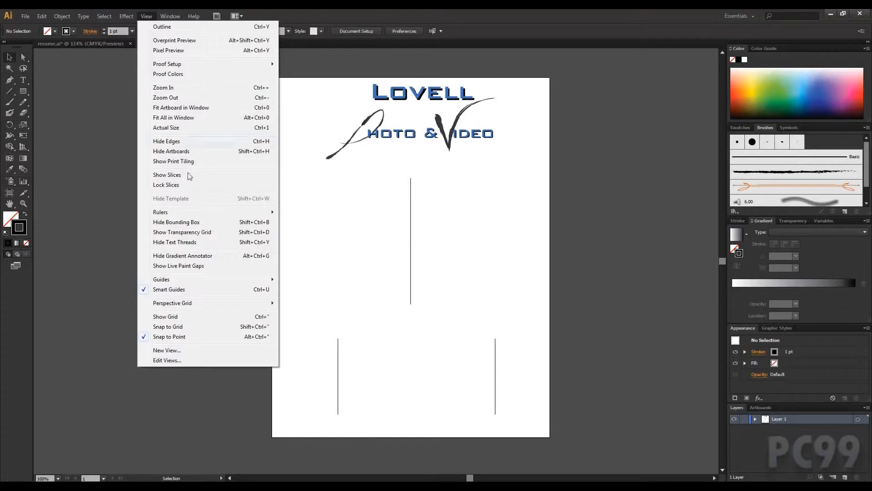
{"action": "mouse_move", "coordinate": [196, 212]}
{"action": "left_click", "coordinate": [300, 215]}
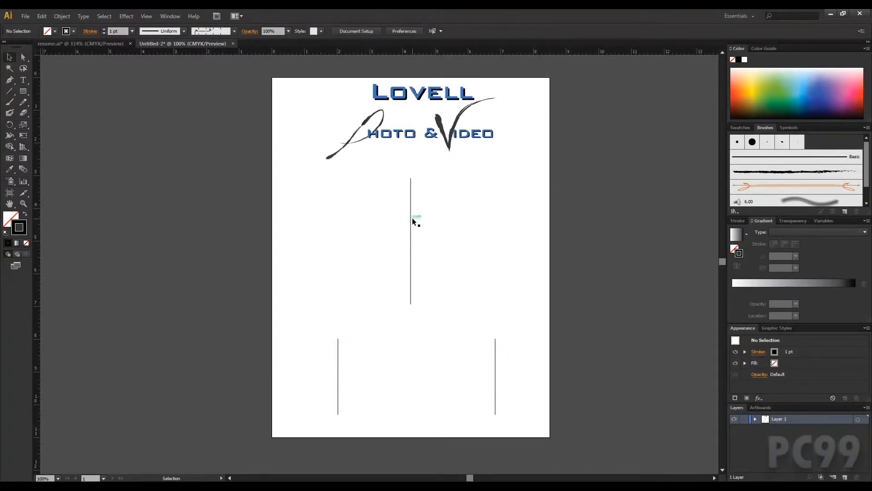
{"action": "key", "text": "ctrl+0"}
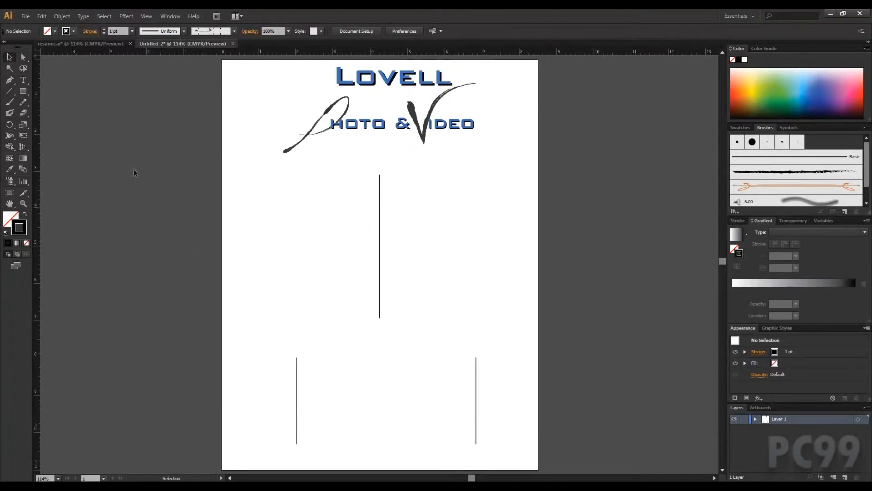
Add the text "Experiences" in the page's upper-left area, enlarge it to about 2.06 in wide, and switch to the resume.ai document
{"action": "left_click", "coordinate": [23, 80]}
{"action": "left_click", "coordinate": [262, 178]}
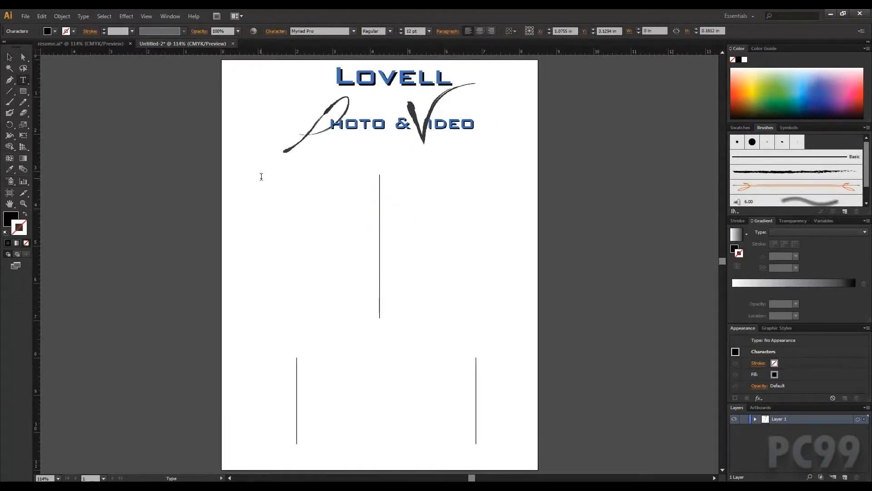
{"action": "type", "text": "Experiences"}
{"action": "key", "text": "Escape"}
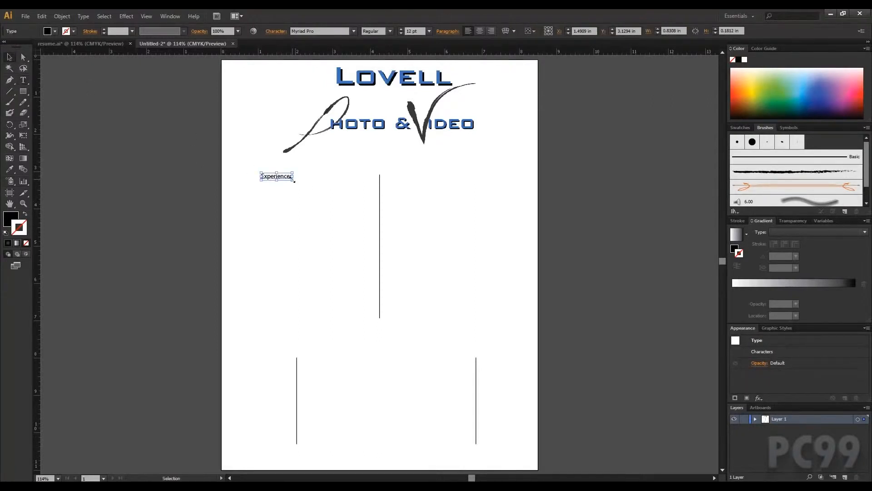
{"action": "left_click_drag", "start_coordinate": [293, 180], "coordinate": [339, 194]}
{"action": "left_click", "coordinate": [117, 44]}
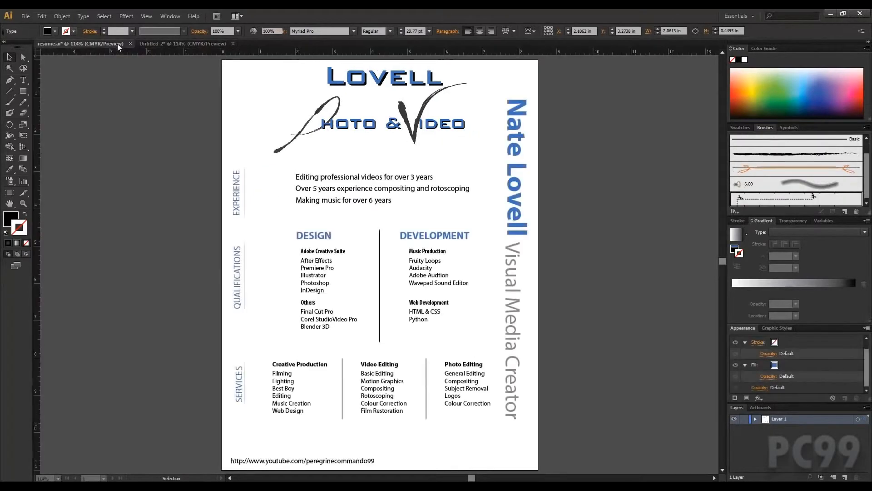
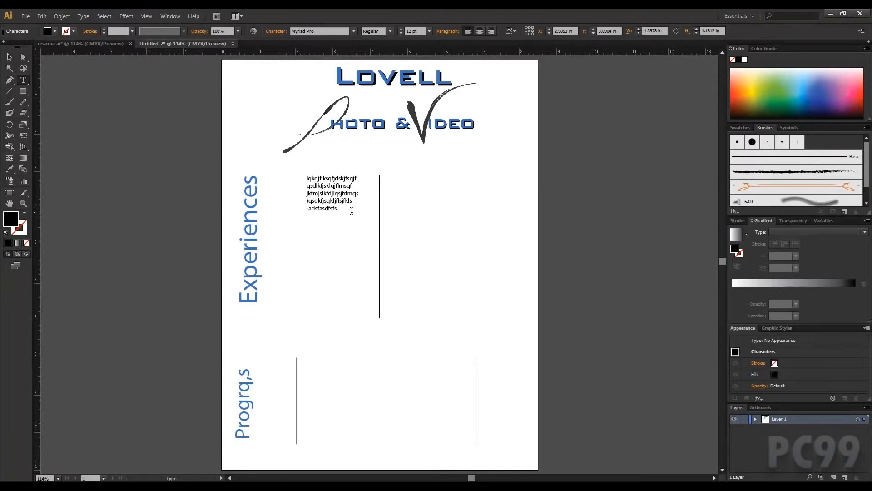
Add the lines "-fldflkdfkldkd" and "asfdskljflsk" to the placeholder text, and copy the block beside the centre line and into the lower section
{"action": "key", "text": "Return"}
{"action": "type", "text": "-fldflkdfkldkd"}
{"action": "key", "text": "Return"}
{"action": "type", "text": "asfdskljflsk"}
{"action": "left_click", "coordinate": [9, 57]}
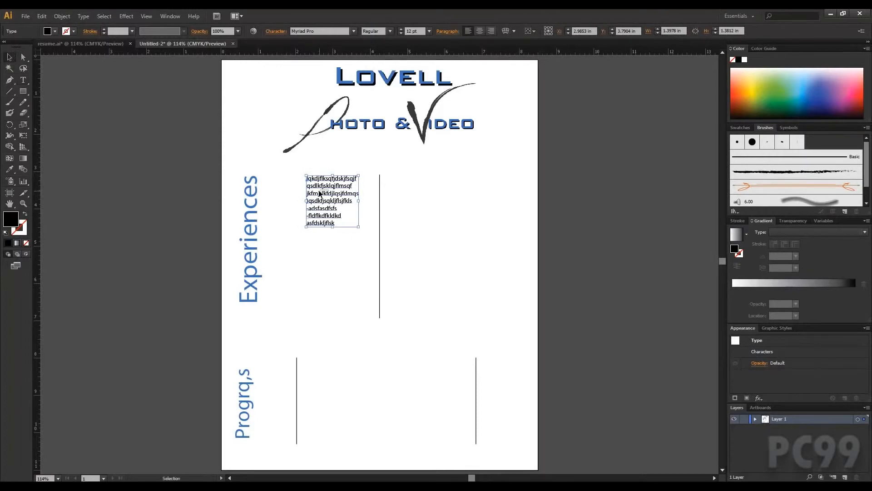
{"action": "left_click_drag", "start_coordinate": [326, 194], "coordinate": [399, 377]}
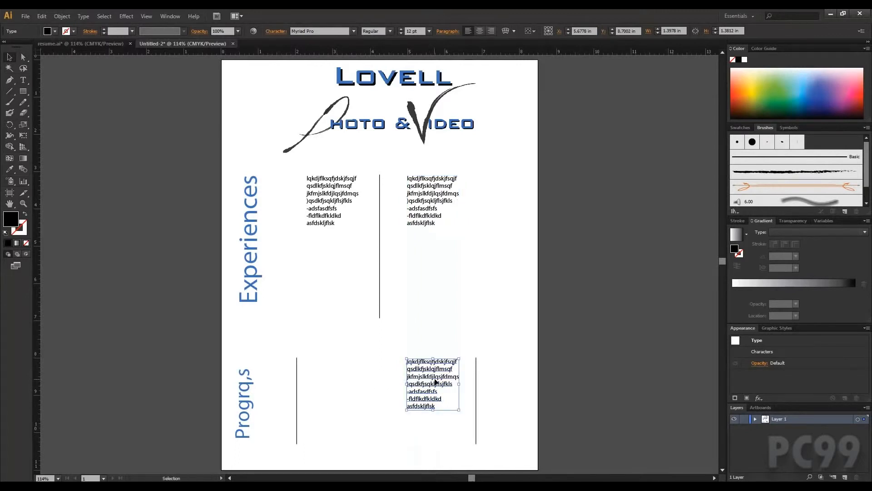
Move the lower-left short vertical line inward to about 2.3 in from the page's left edge
{"action": "left_click", "coordinate": [476, 389]}
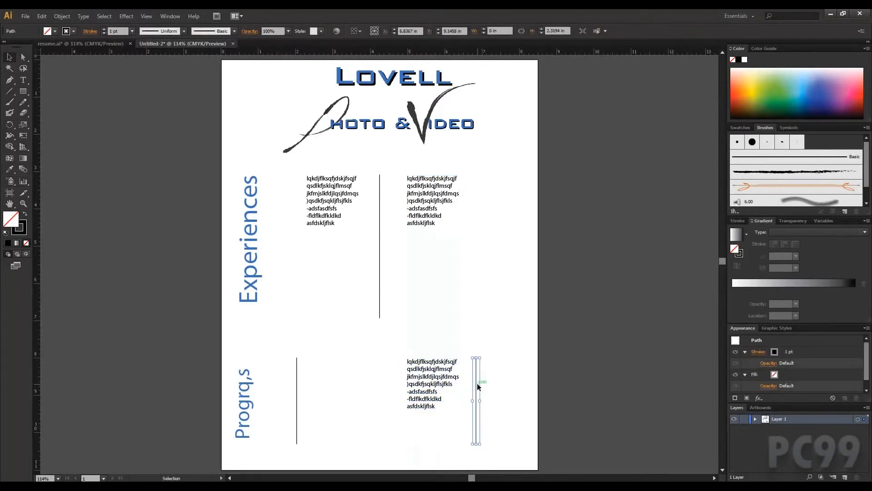
{"action": "mouse_move", "coordinate": [477, 384]}
{"action": "left_mouse_down"}
{"action": "mouse_move", "coordinate": [505, 386]}
{"action": "mouse_move", "coordinate": [479, 387]}
{"action": "left_mouse_up"}
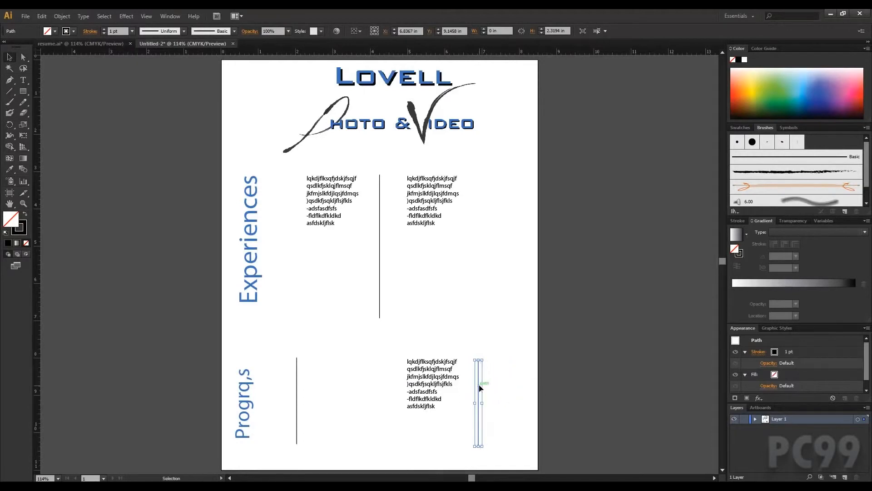
{"action": "left_click", "coordinate": [358, 340]}
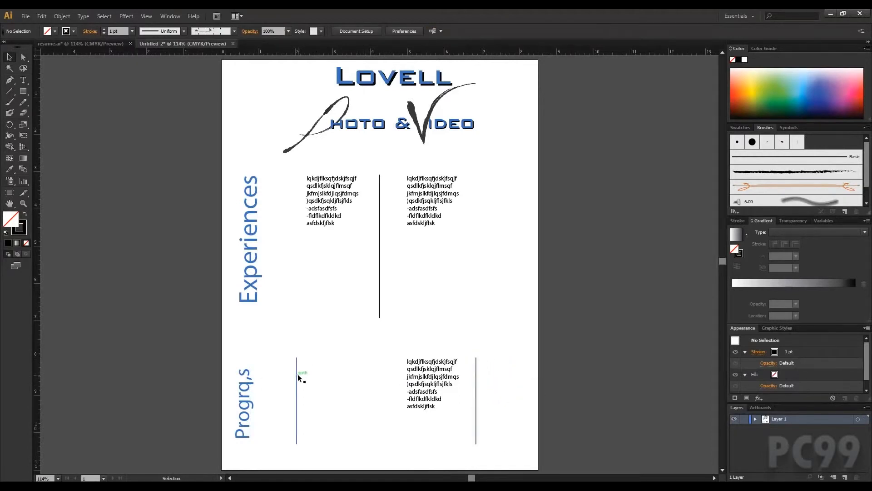
{"action": "left_click_drag", "start_coordinate": [298, 375], "coordinate": [306, 382]}
{"action": "left_click", "coordinate": [345, 321]}
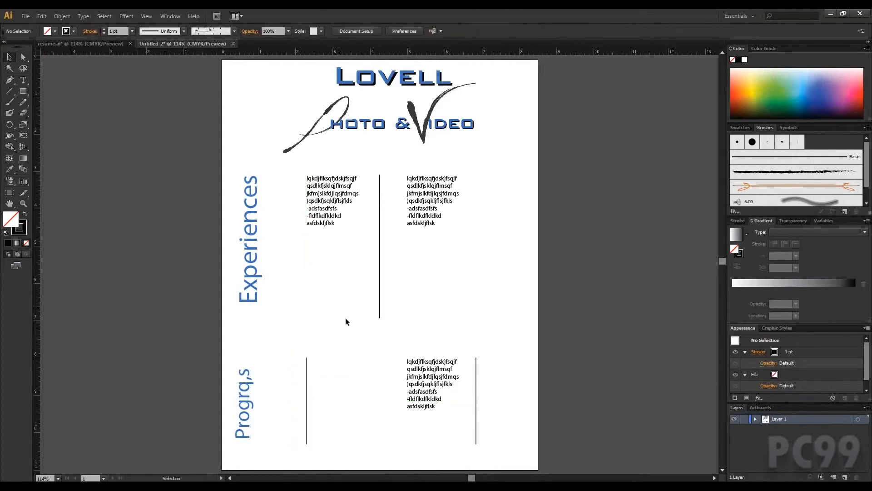
Shift the lower-right short vertical line up by about 0.1 in
{"action": "left_click", "coordinate": [476, 389]}
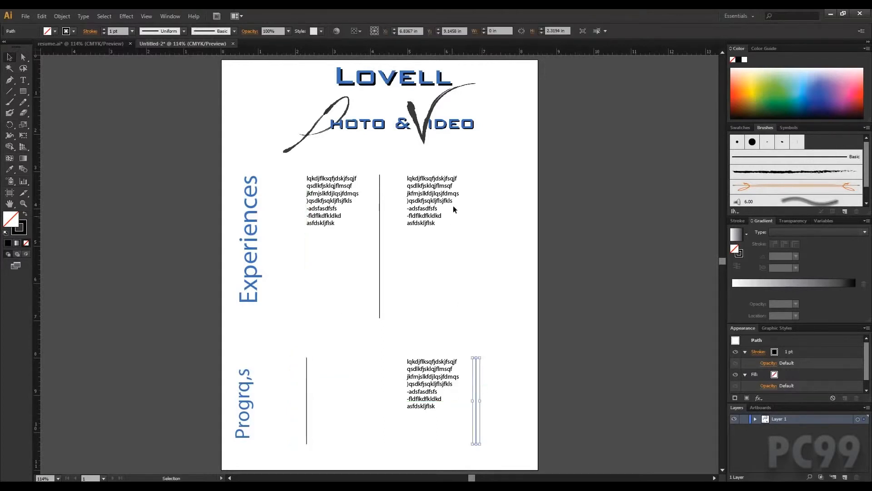
{"action": "double_click", "coordinate": [477, 367]}
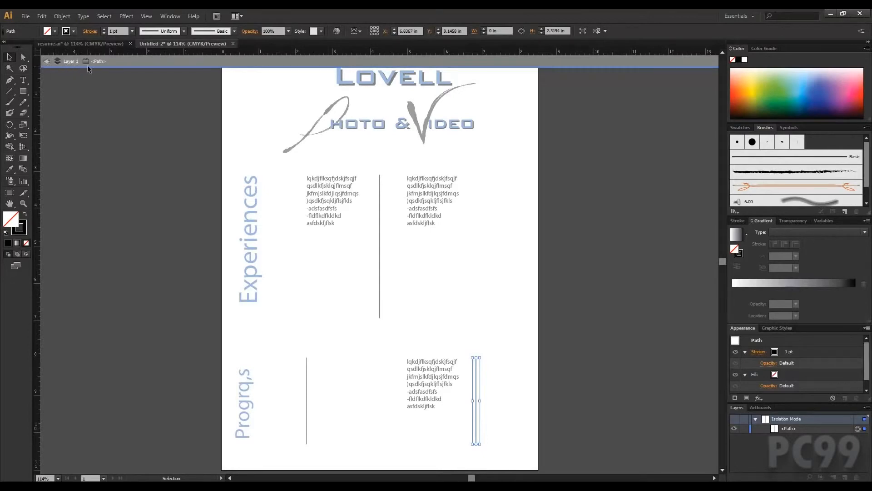
{"action": "left_click", "coordinate": [55, 61]}
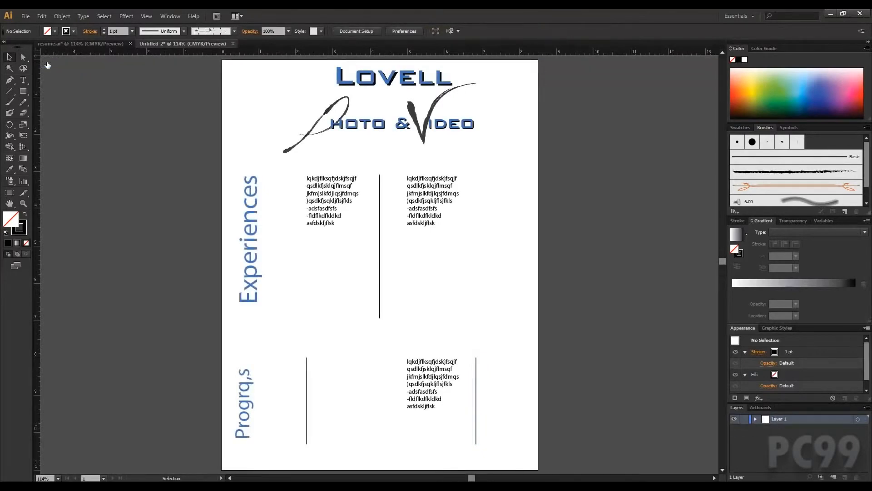
{"action": "left_click", "coordinate": [476, 362]}
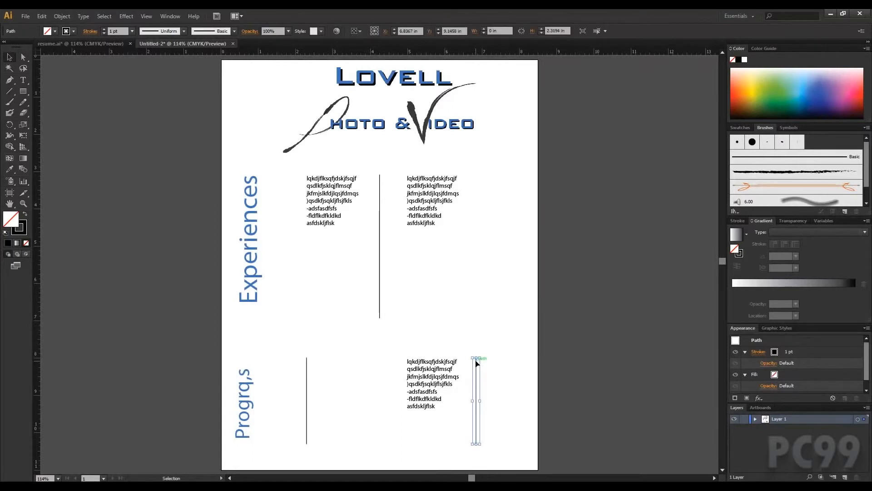
{"action": "mouse_move", "coordinate": [476, 362]}
{"action": "left_mouse_down"}
{"action": "mouse_move", "coordinate": [468, 357]}
{"action": "mouse_move", "coordinate": [476, 356]}
{"action": "left_mouse_up"}
{"action": "left_click", "coordinate": [484, 318]}
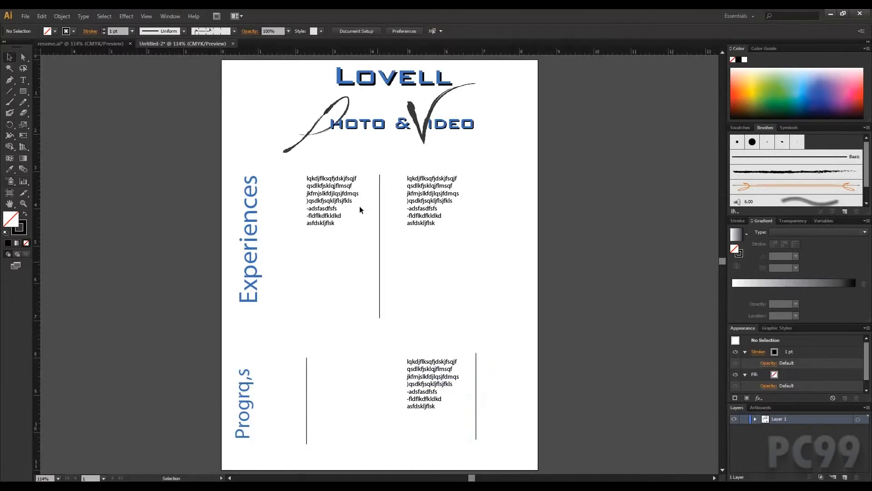
Switch to the resume.ai document and examine the thin vertical lines beside the Experience and Qualifications headings
{"action": "left_click", "coordinate": [99, 43]}
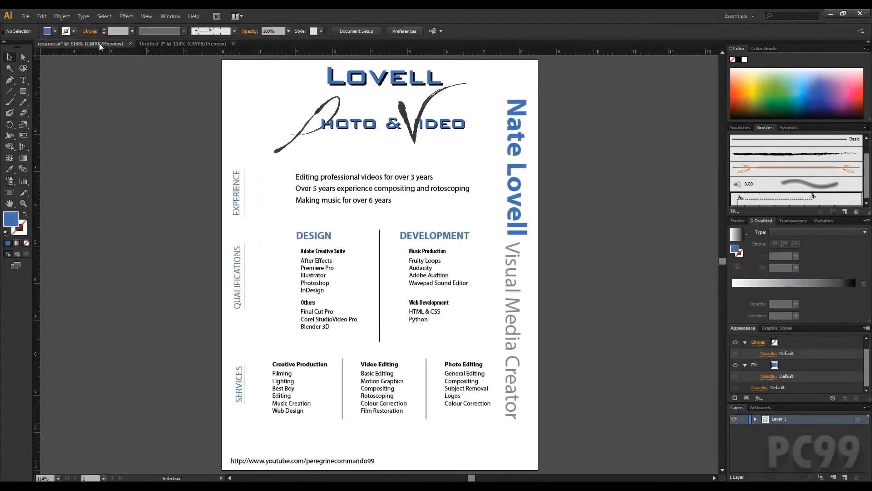
{"action": "left_click", "coordinate": [245, 206]}
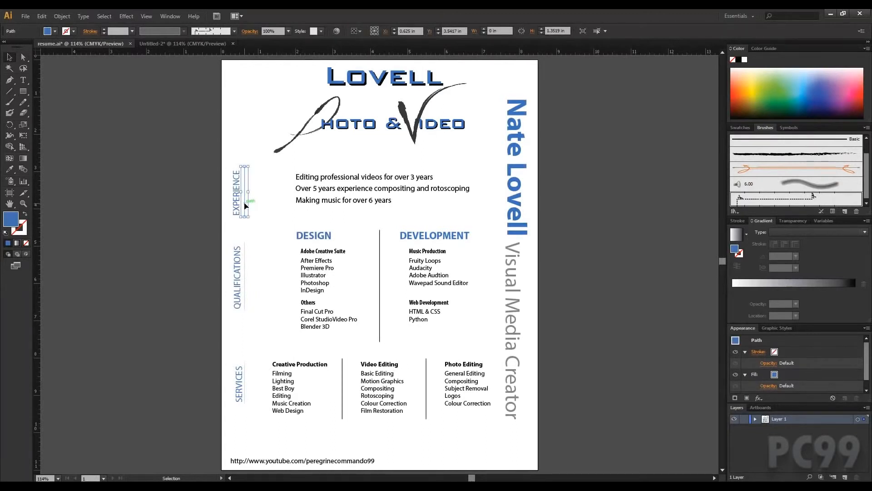
{"action": "left_click", "coordinate": [241, 266]}
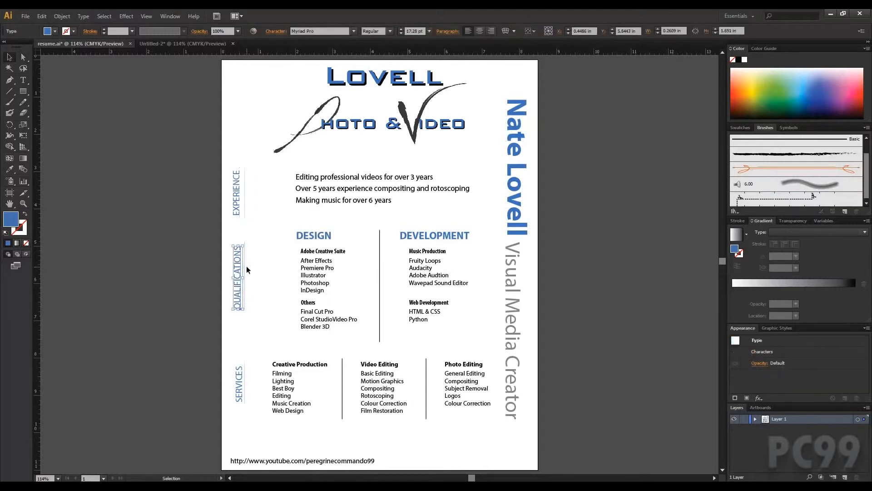
{"action": "left_click", "coordinate": [245, 268]}
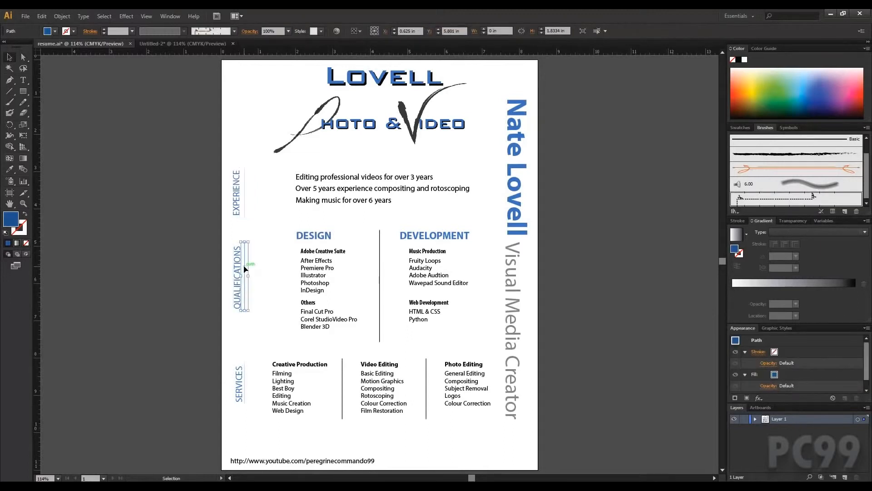
{"action": "left_click", "coordinate": [381, 261]}
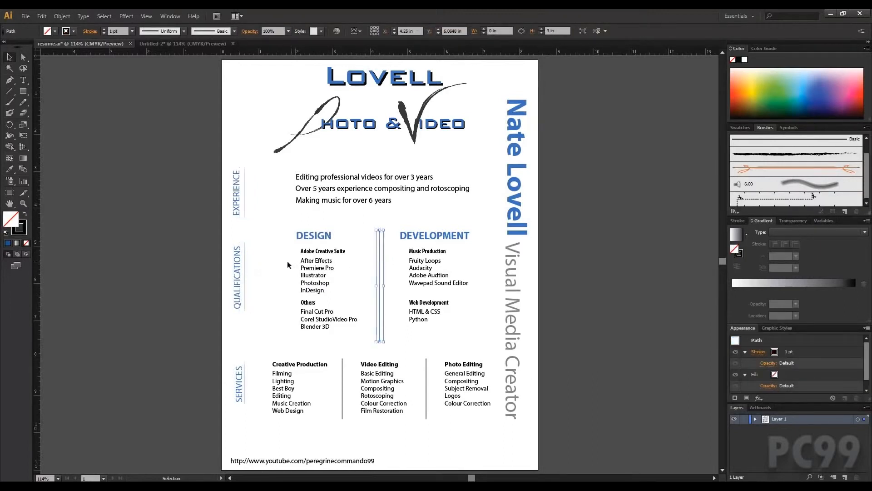
{"action": "left_click", "coordinate": [244, 257]}
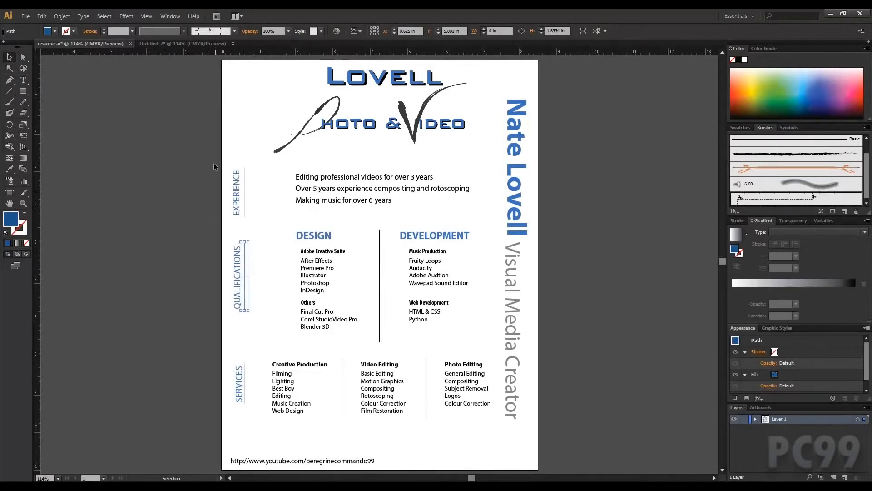
Return to the Untitled-2 document and draw a vertical line about 3.46 in tall along the inner side of the "Experiences" heading
{"action": "left_click", "coordinate": [153, 45]}
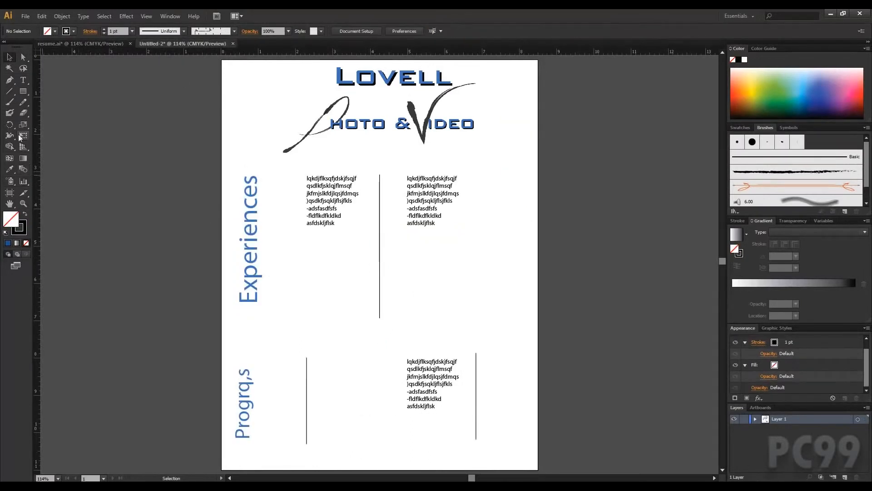
{"action": "left_click", "coordinate": [9, 91]}
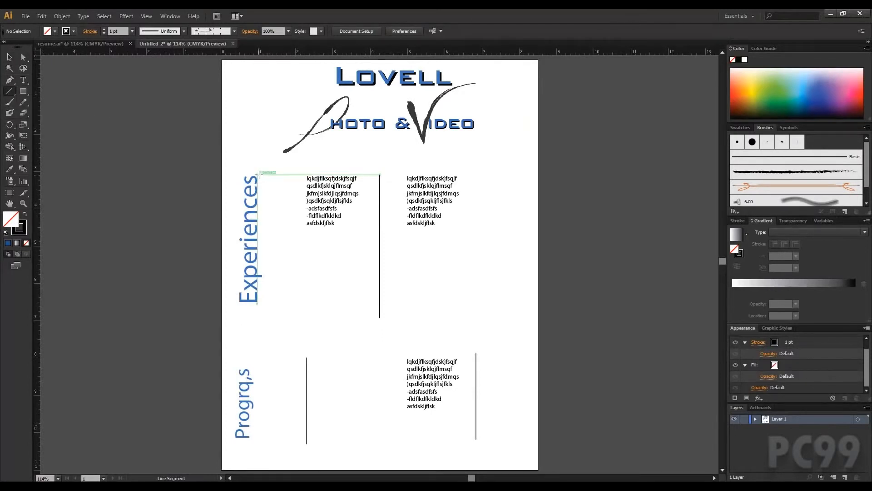
{"action": "left_click_drag", "start_coordinate": [258, 174], "coordinate": [261, 304]}
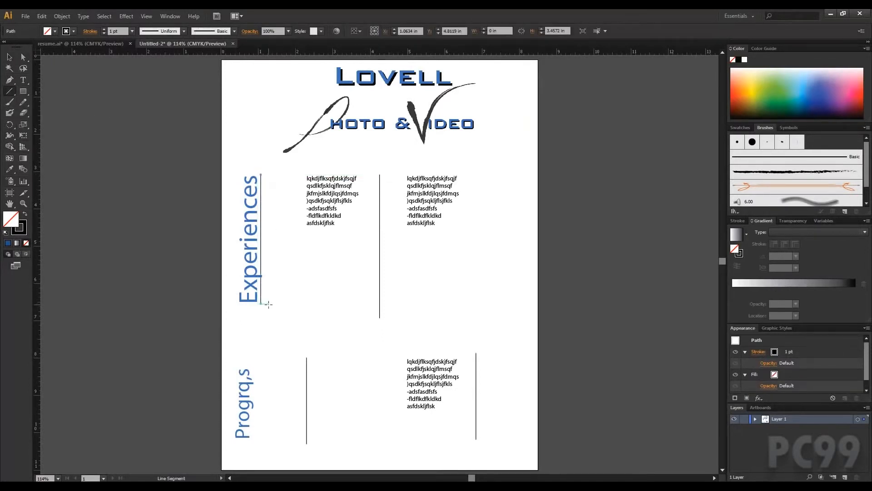
{"action": "left_click", "coordinate": [9, 57]}
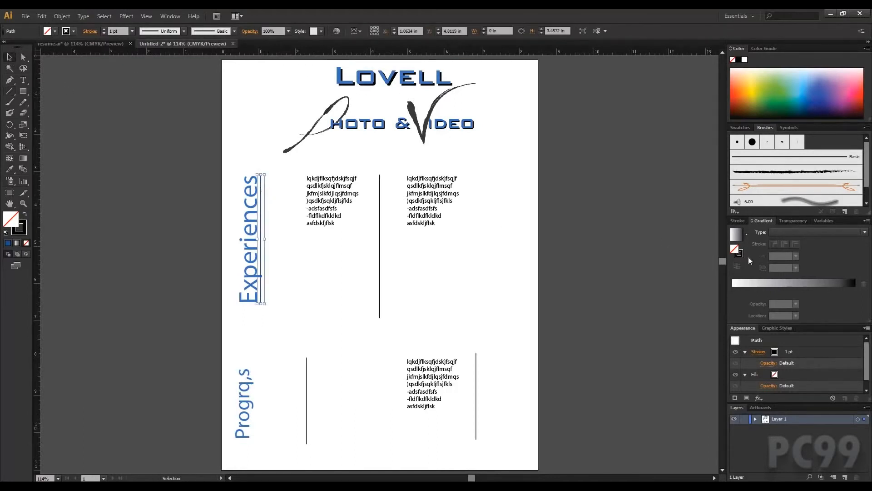
Set the stroke weight of the vertical line beside "Experiences" to 0.25 pt
{"action": "left_click", "coordinate": [735, 220]}
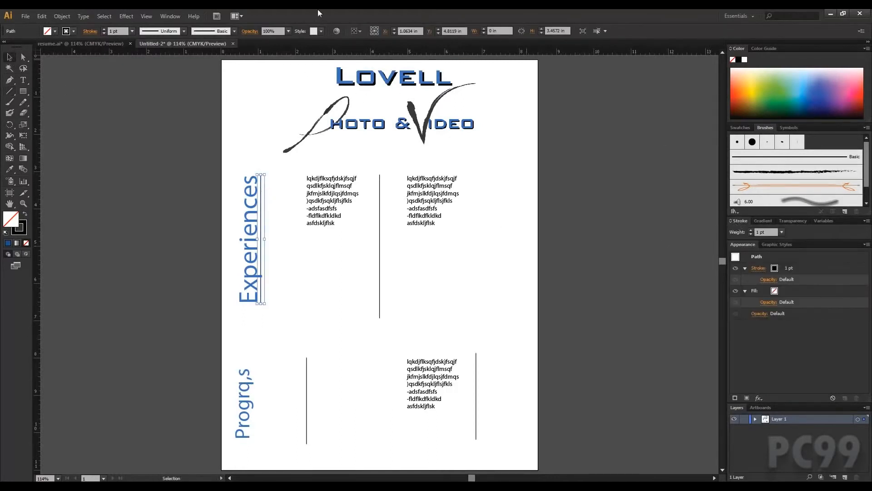
{"action": "left_click", "coordinate": [166, 17]}
{"action": "left_click", "coordinate": [166, 17]}
{"action": "left_click", "coordinate": [751, 234]}
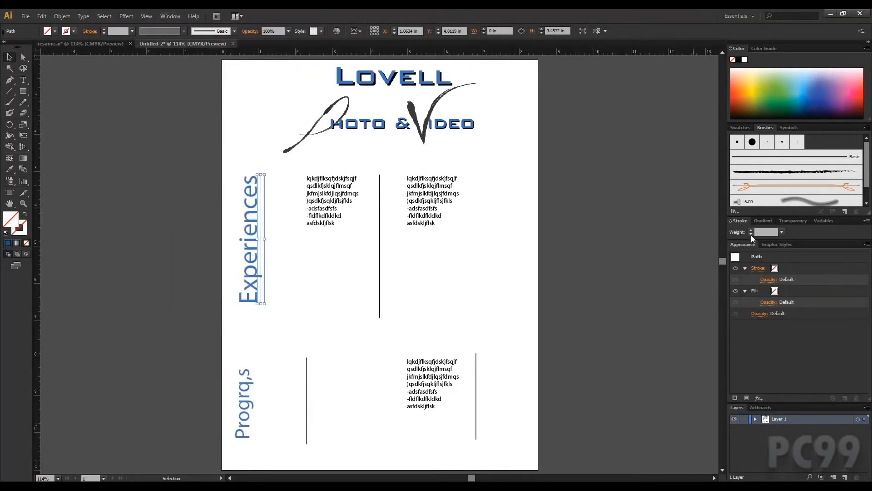
{"action": "left_click", "coordinate": [419, 237]}
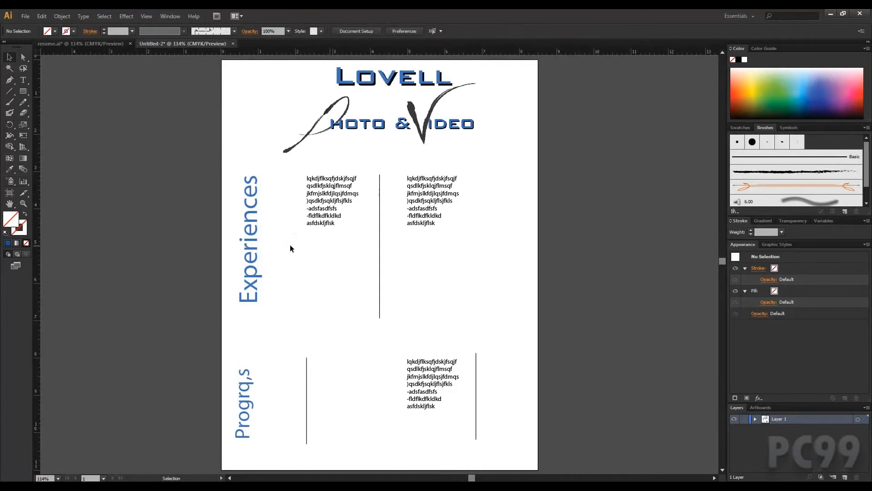
{"action": "left_click", "coordinate": [261, 233]}
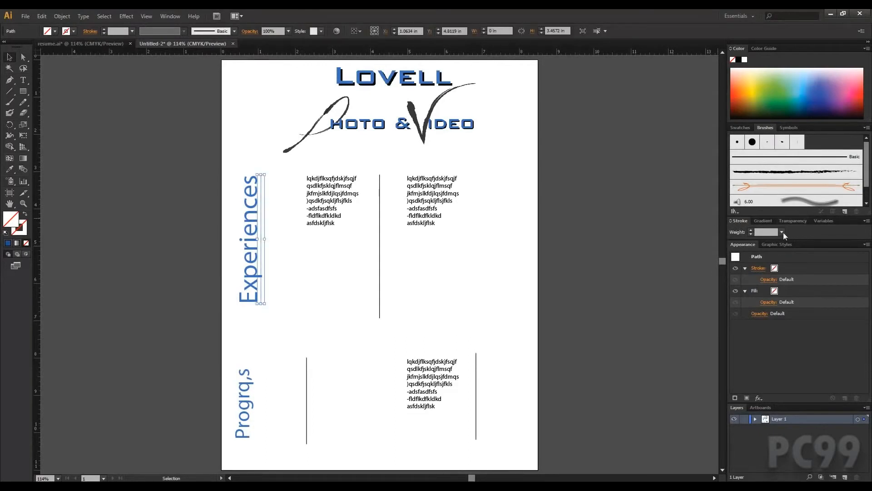
{"action": "left_click", "coordinate": [499, 247]}
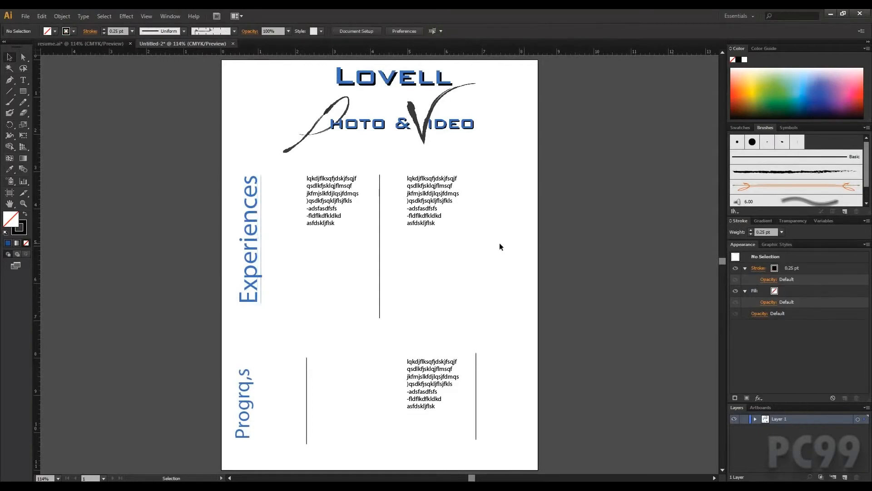
Try a 0.5 pt stroke, and set the line beside the "Experiences" heading to 0.75 pt
{"action": "left_click", "coordinate": [782, 232]}
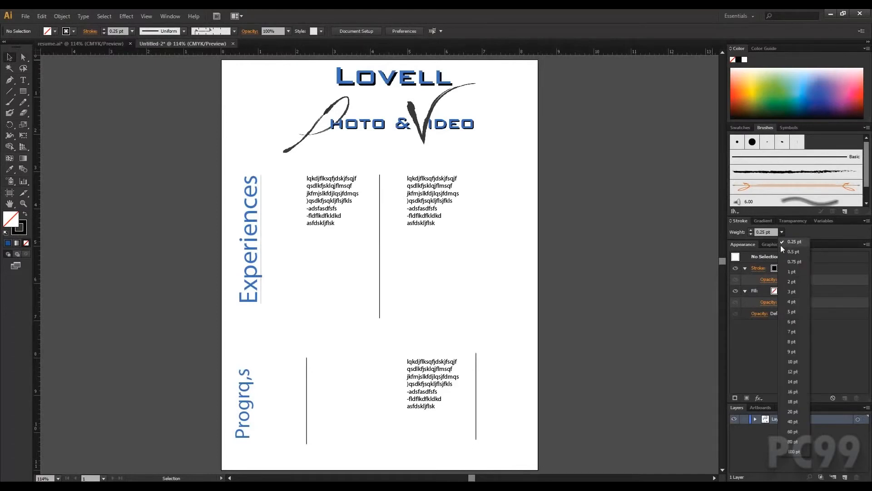
{"action": "left_click", "coordinate": [790, 255]}
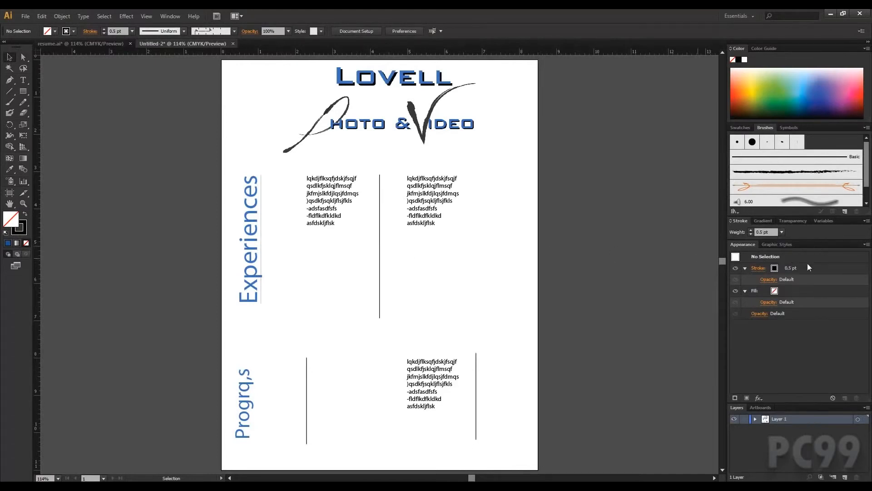
{"action": "left_click", "coordinate": [261, 226]}
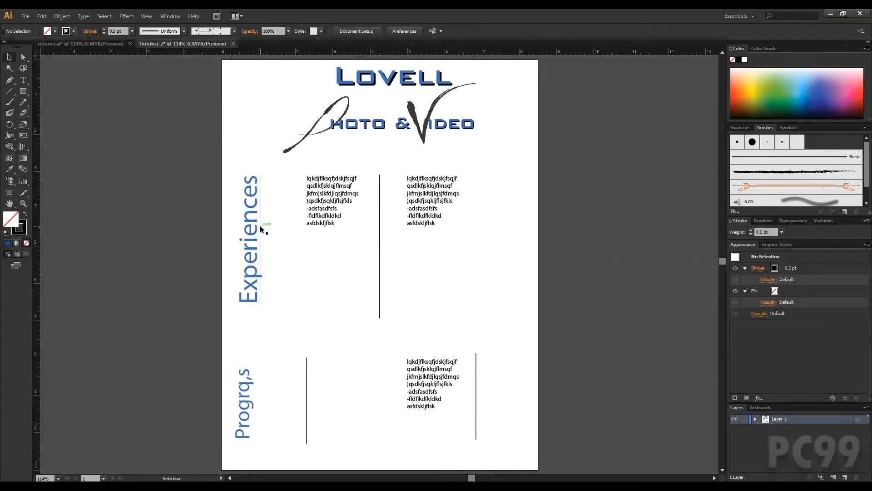
{"action": "left_click", "coordinate": [782, 232]}
{"action": "left_click", "coordinate": [790, 262]}
{"action": "left_click", "coordinate": [541, 248]}
Shift the thin line slightly away from "Experiences" and place a copy beside the lower heading, about 1.17 in from the page's left edge
{"action": "left_click", "coordinate": [260, 238]}
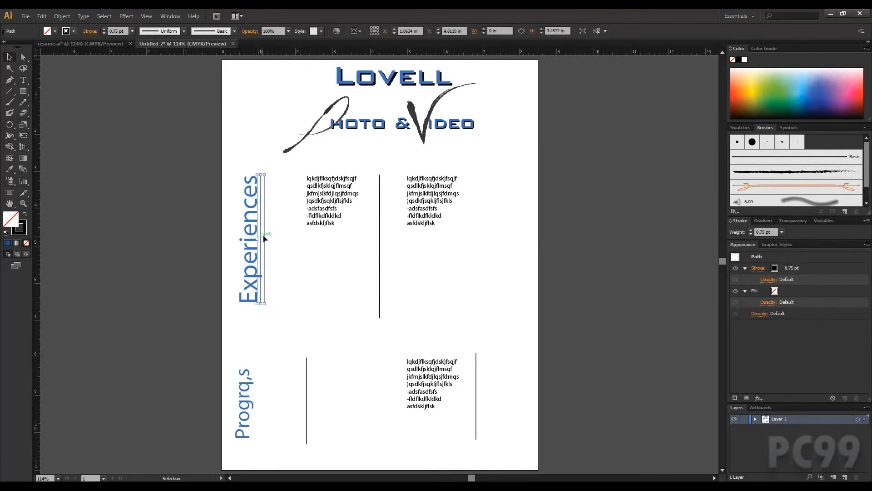
{"action": "left_click_drag", "start_coordinate": [261, 238], "coordinate": [277, 380]}
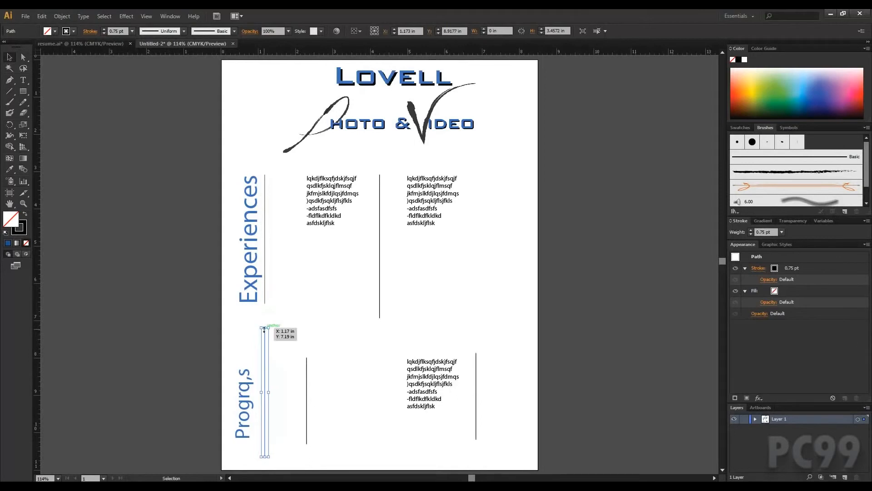
Shorten the copied line beside the lower heading to about 2.61 in tall and nudge it slightly upward
{"action": "left_click_drag", "start_coordinate": [264, 328], "coordinate": [270, 358]}
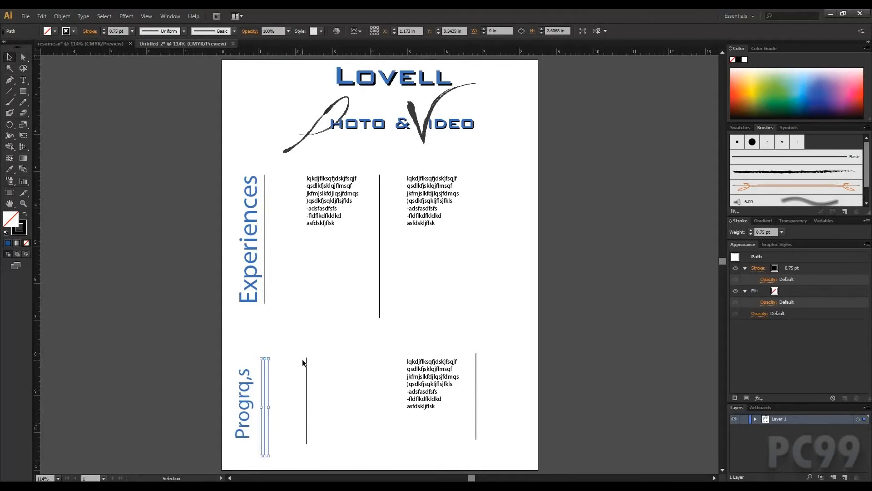
{"action": "key", "text": "Up"}
{"action": "key", "text": "Up"}
{"action": "key", "text": "Up"}
{"action": "key", "text": "Up"}
{"action": "key", "text": "Up"}
{"action": "key", "text": "Up"}
{"action": "key", "text": "Up"}
{"action": "key", "text": "Up"}
{"action": "key", "text": "Up"}
Switch to the resume.ai document and examine its section layout, divider lines and the web address at the foot of the page
{"action": "left_click", "coordinate": [69, 44]}
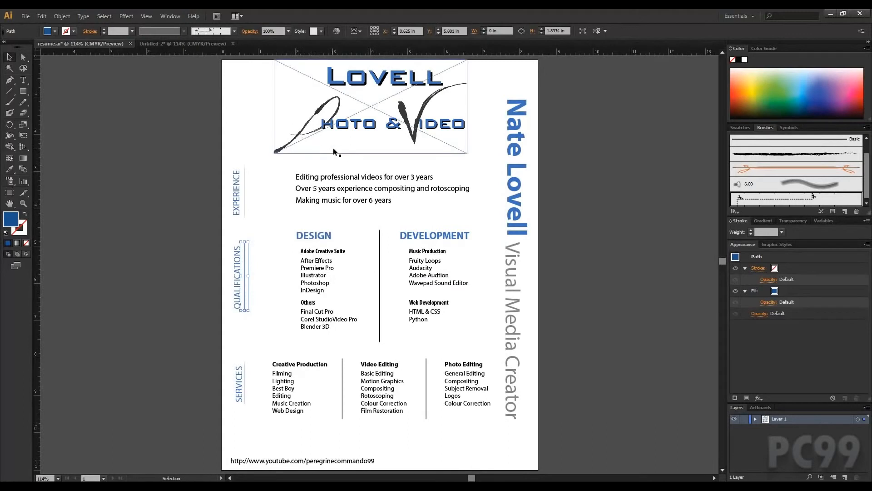
{"action": "left_click", "coordinate": [317, 460]}
{"action": "scroll", "coordinate": [321, 369], "scroll_direction": "down", "scroll_amount": 1}
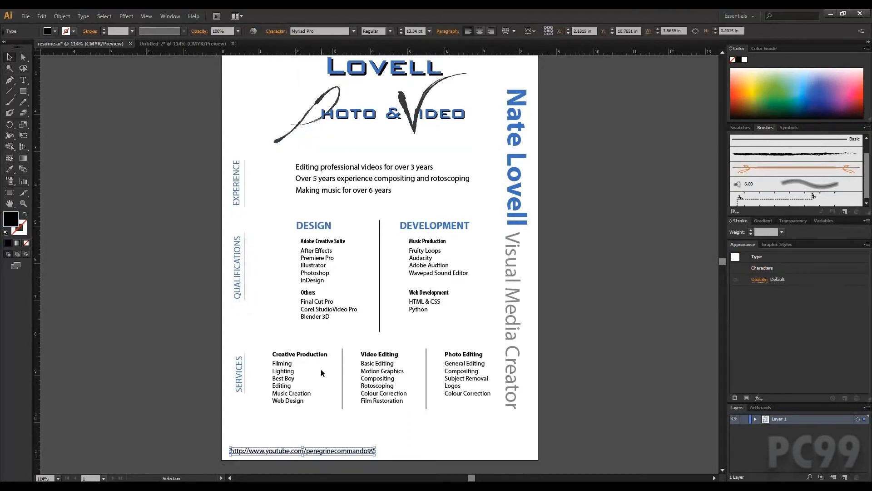
{"action": "scroll", "coordinate": [321, 371], "scroll_direction": "down", "scroll_amount": 1}
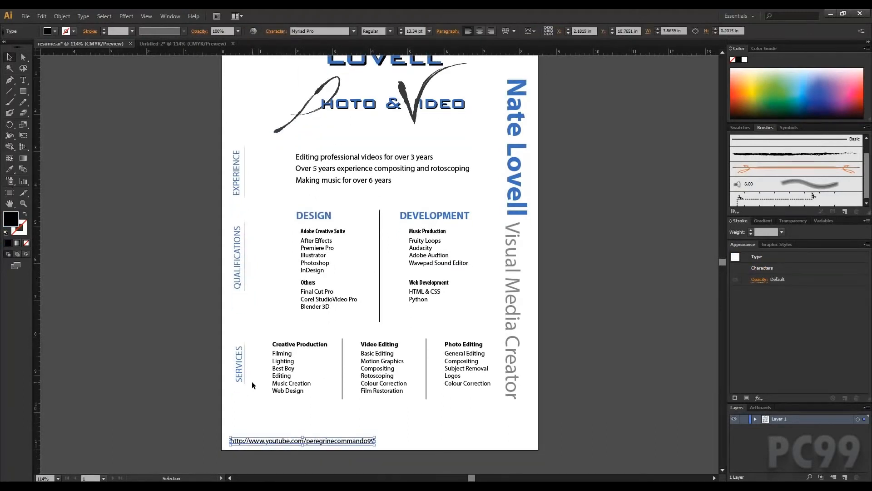
{"action": "left_click", "coordinate": [257, 413]}
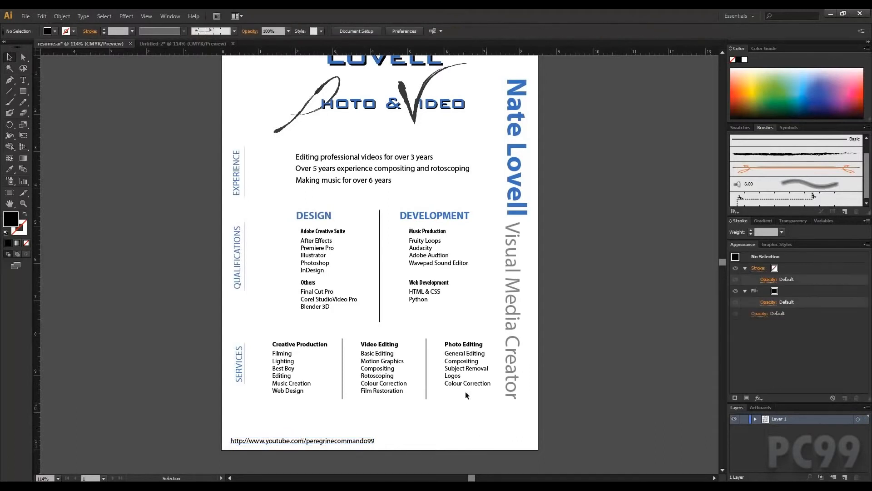
{"action": "scroll", "coordinate": [282, 171], "scroll_direction": "up", "scroll_amount": 5}
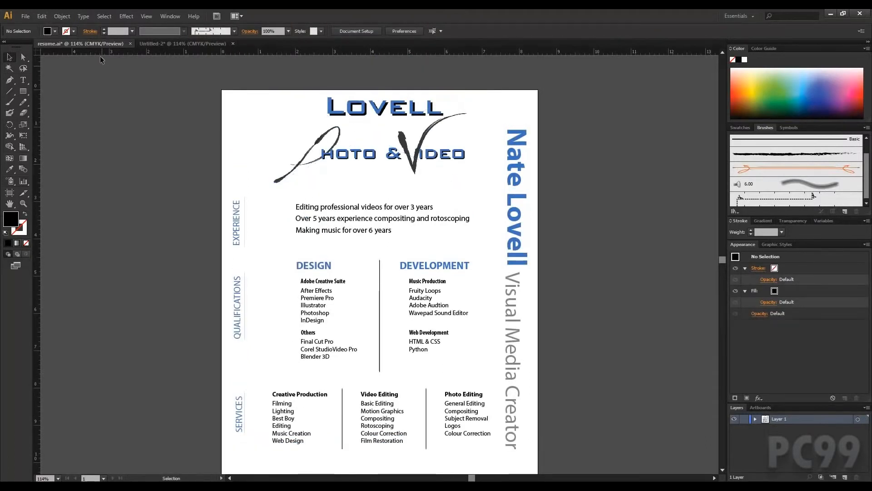
Return to Untitled-2, rotate the "Experiences" heading with its thin line about 45° clockwise, and place them diagonally below the logo
{"action": "left_click", "coordinate": [157, 43]}
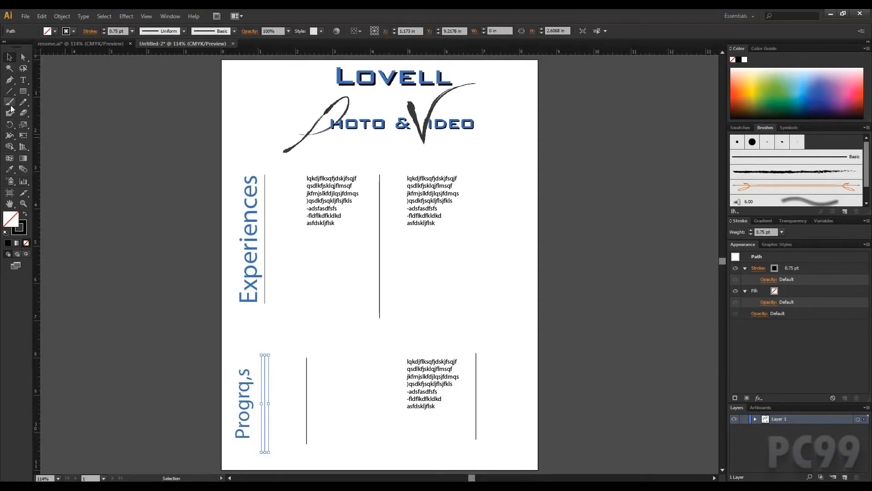
{"action": "left_click", "coordinate": [249, 216]}
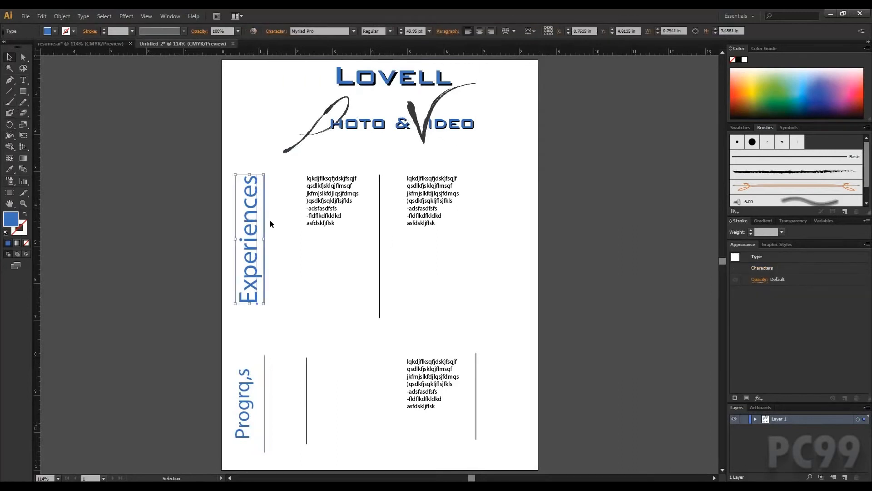
{"action": "left_click_drag", "start_coordinate": [279, 219], "coordinate": [217, 220]}
{"action": "key", "text": "r"}
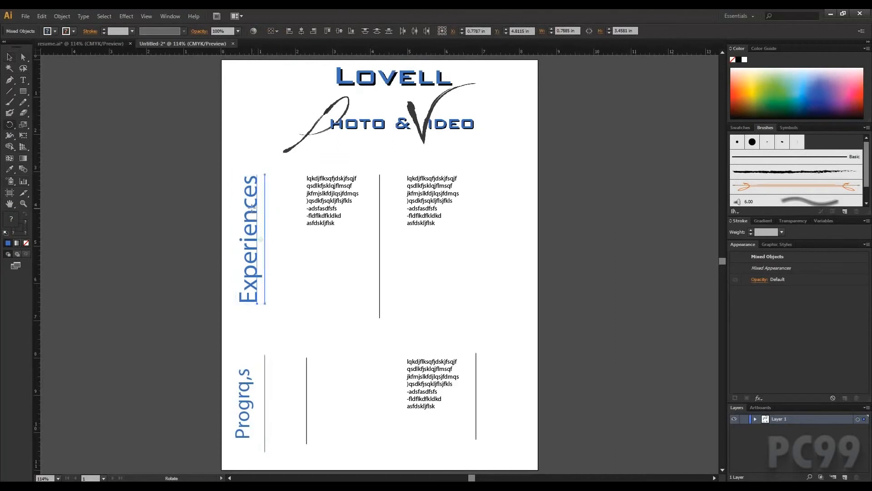
{"action": "left_click_drag", "start_coordinate": [267, 205], "coordinate": [361, 212]}
{"action": "key", "text": "v"}
Rotate the two upper text columns and their divider about 45° counterclockwise and move them under the slanted "Experiences" heading
{"action": "left_click_drag", "start_coordinate": [368, 166], "coordinate": [490, 274]}
{"action": "key", "text": "r"}
{"action": "left_click_drag", "start_coordinate": [363, 212], "coordinate": [360, 211]}
{"action": "key", "text": "v"}
{"action": "left_click_drag", "start_coordinate": [373, 174], "coordinate": [351, 202]}
{"action": "left_click", "coordinate": [533, 168]}
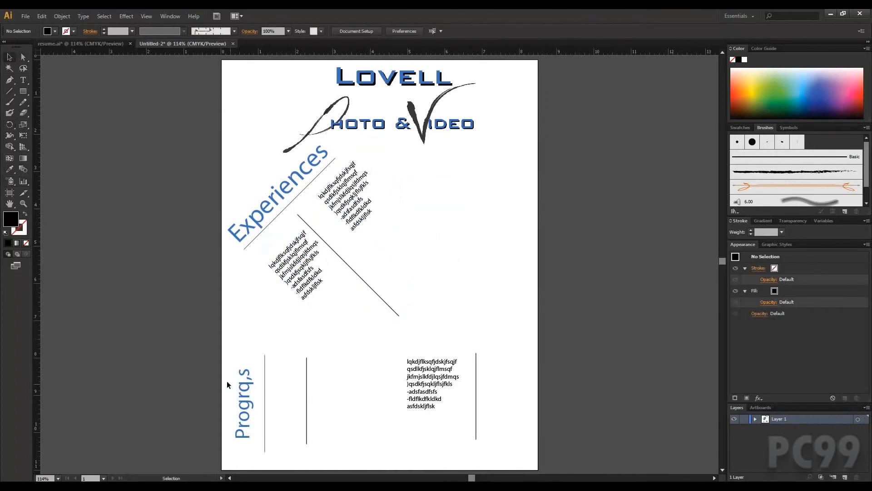
Rotate the "Progrq,s" heading with its line to slope down to the right, centred about 7.11 in across and 6.81 in down
{"action": "left_click_drag", "start_coordinate": [213, 346], "coordinate": [302, 402]}
{"action": "key", "text": "r"}
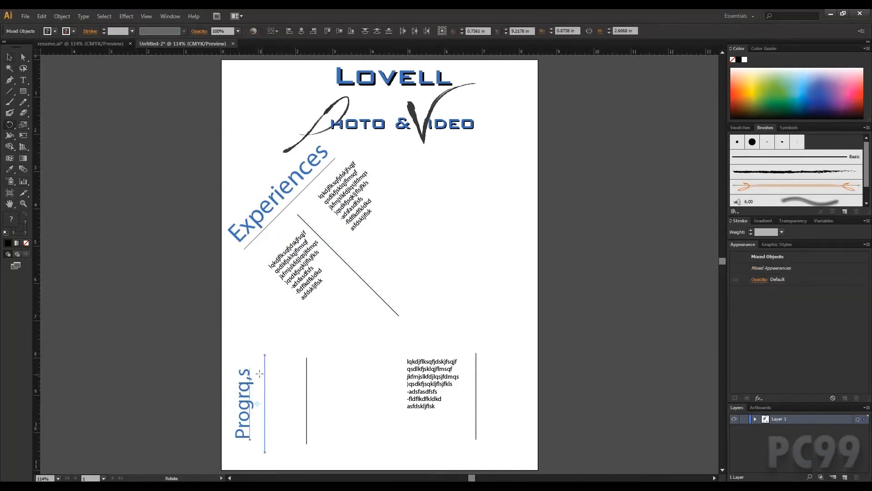
{"action": "left_click_drag", "start_coordinate": [260, 373], "coordinate": [491, 315]}
{"action": "key", "text": "v"}
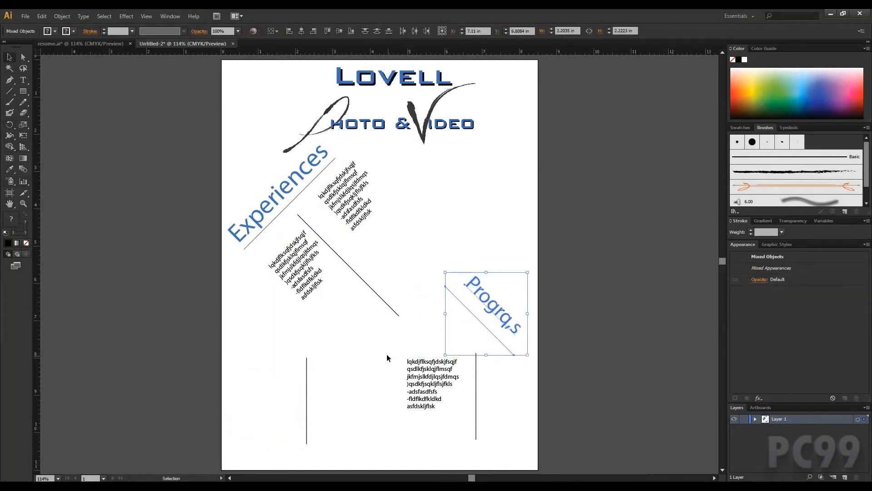
Rotate the lower text column and its adjacent divider about 45° clockwise and move them under the slanted "Progrq,s" heading
{"action": "left_click_drag", "start_coordinate": [387, 358], "coordinate": [477, 413]}
{"action": "key", "text": "r"}
{"action": "key", "text": "v"}
{"action": "left_click_drag", "start_coordinate": [453, 371], "coordinate": [450, 338]}
{"action": "left_click", "coordinate": [528, 335]}
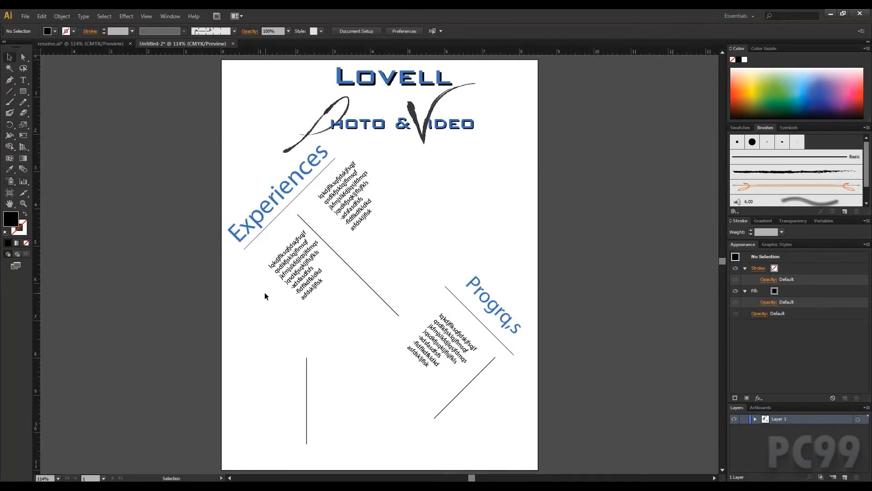